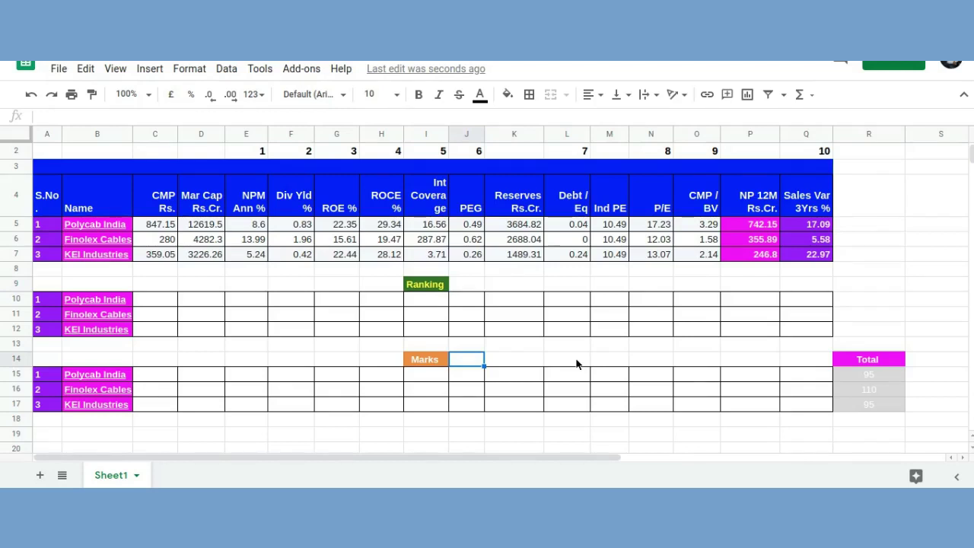
Examine the CMP values of Polycab India, Finolex Cables and KEI Industries.
click(171, 229)
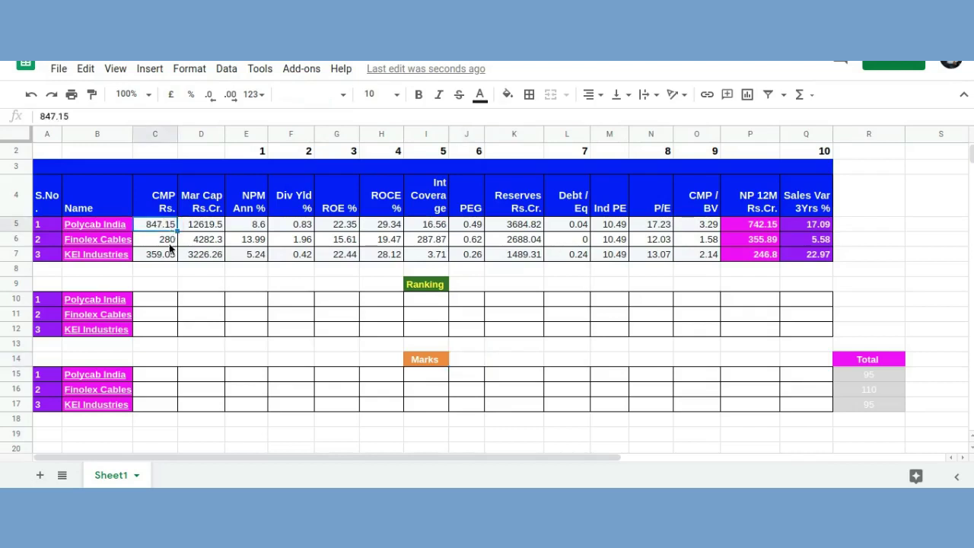
click(170, 245)
click(162, 259)
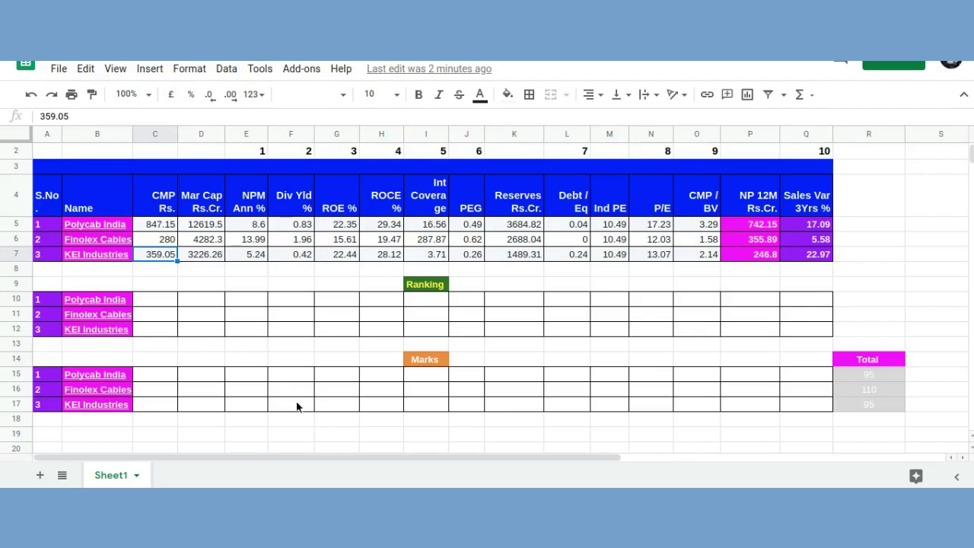
Review the ten numbered financial ratio headings, from NPM Ann % through Sales Var 3Yrs %.
scroll(315, 417, up, 1)
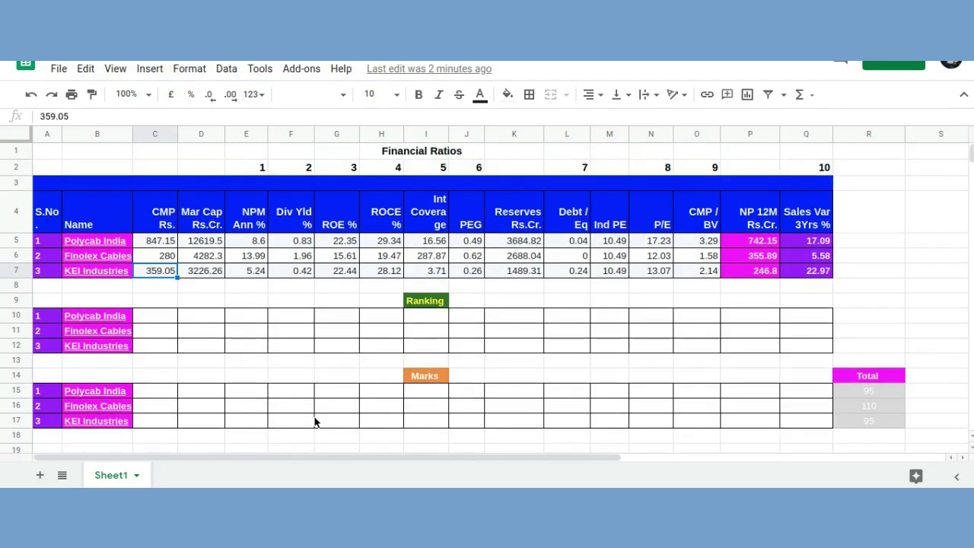
click(251, 168)
click(828, 165)
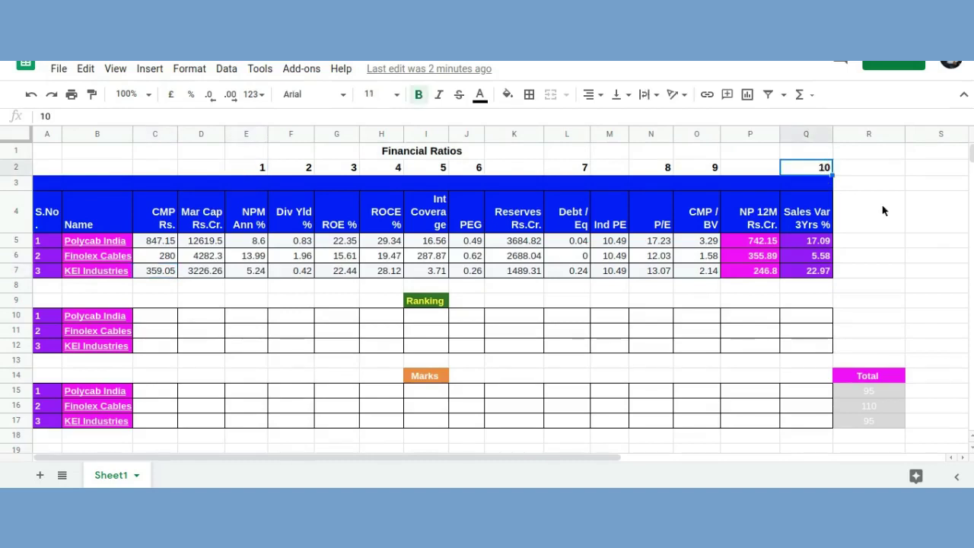
click(255, 213)
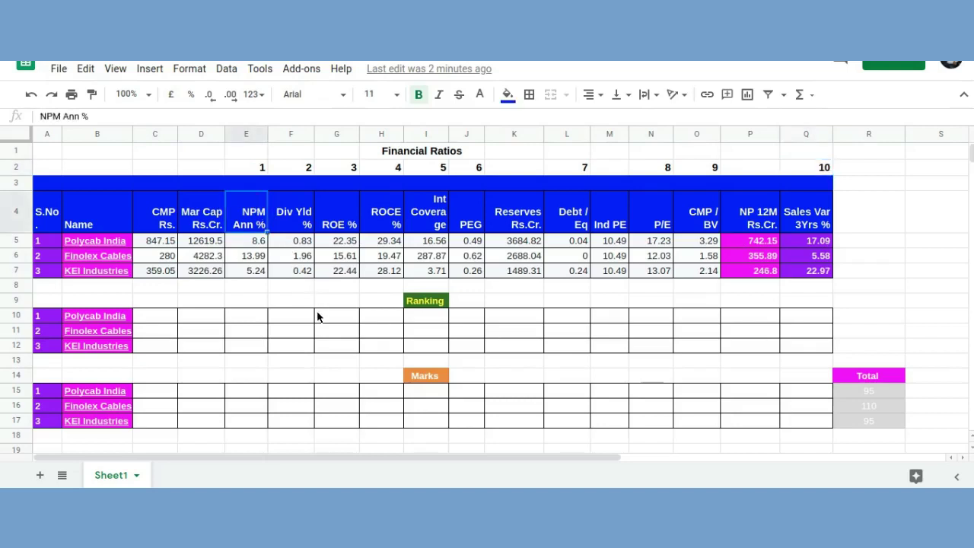
click(303, 219)
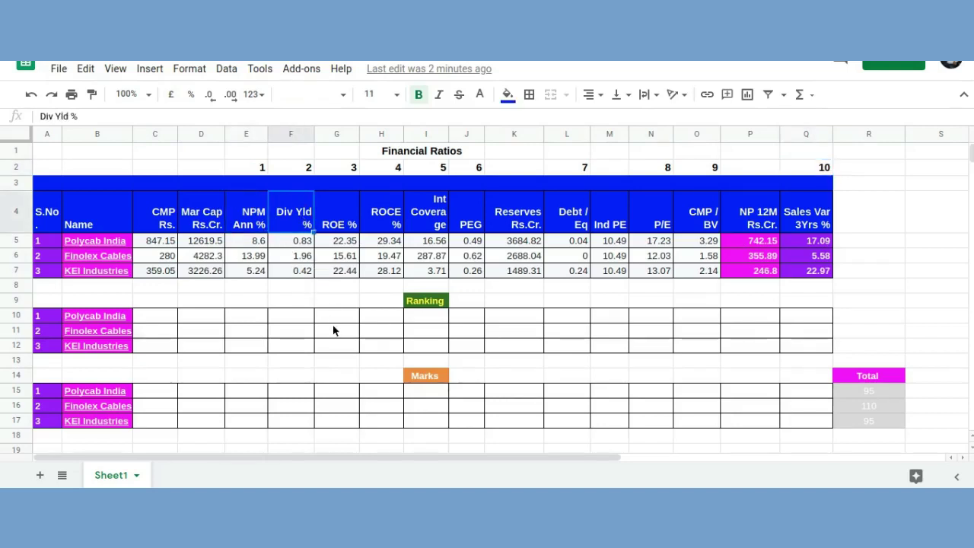
click(347, 213)
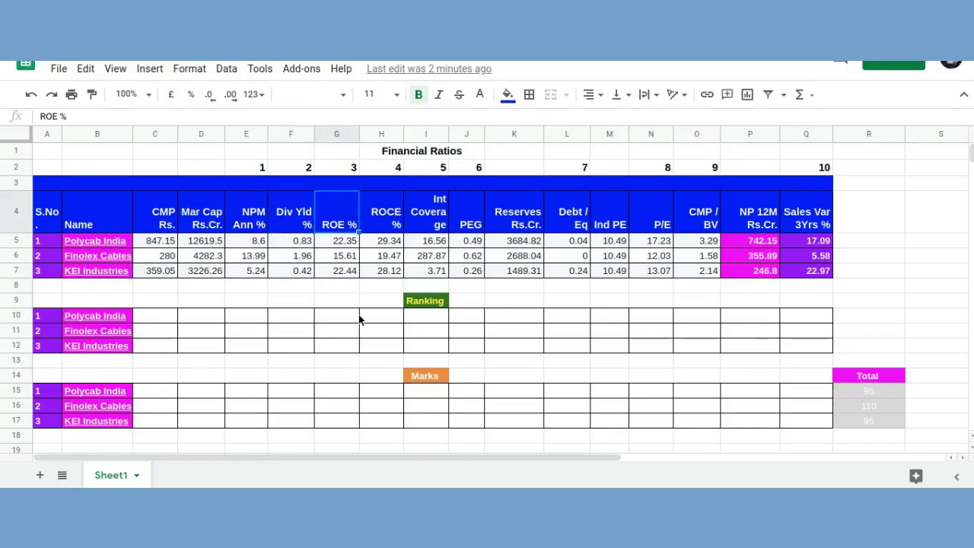
click(378, 217)
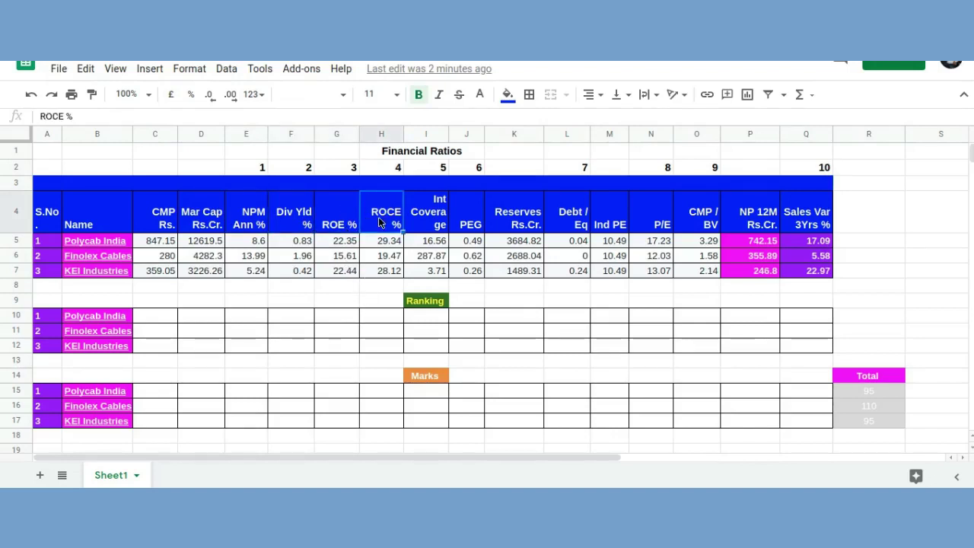
click(433, 218)
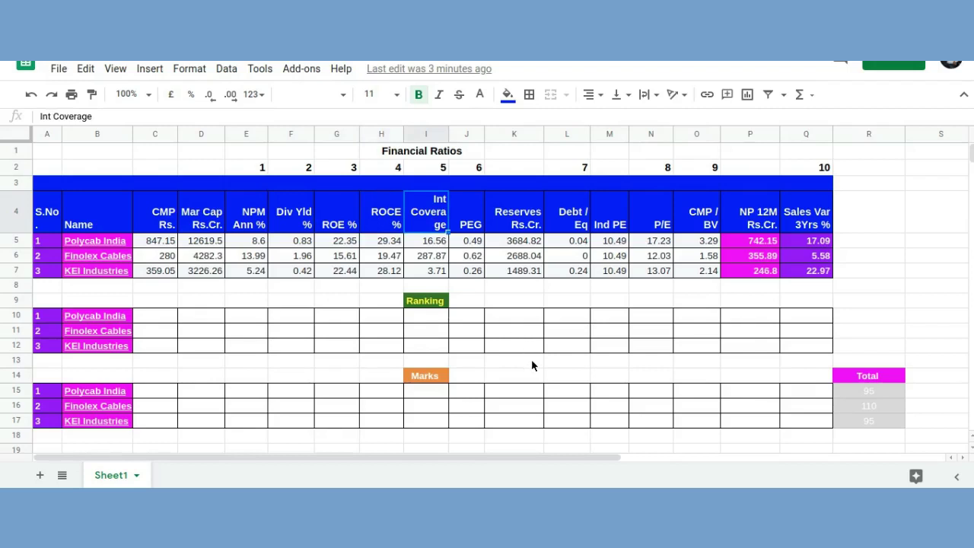
click(471, 223)
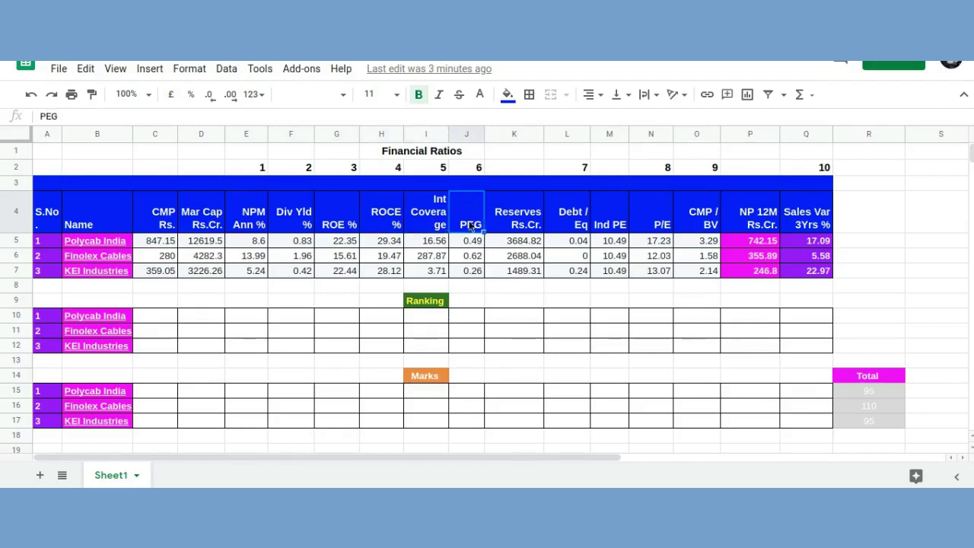
click(578, 226)
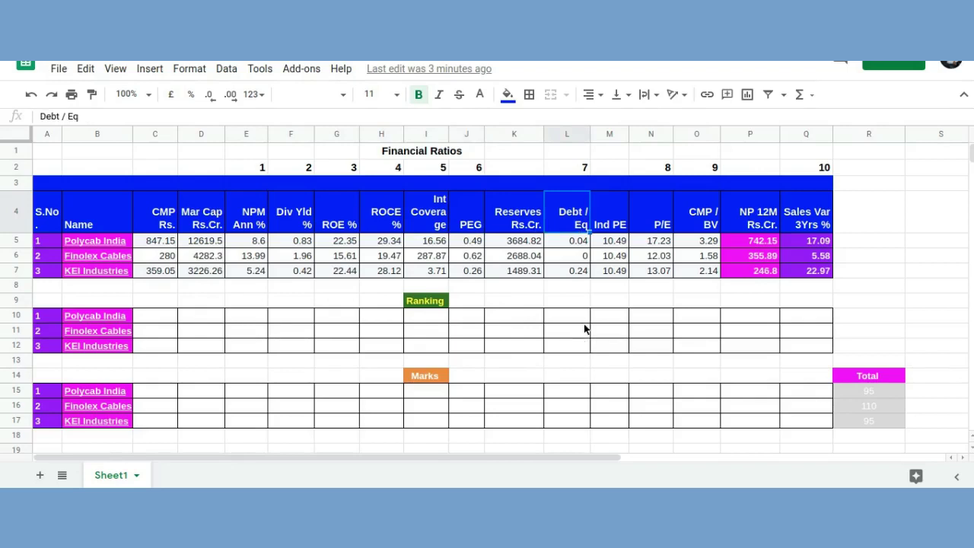
click(651, 218)
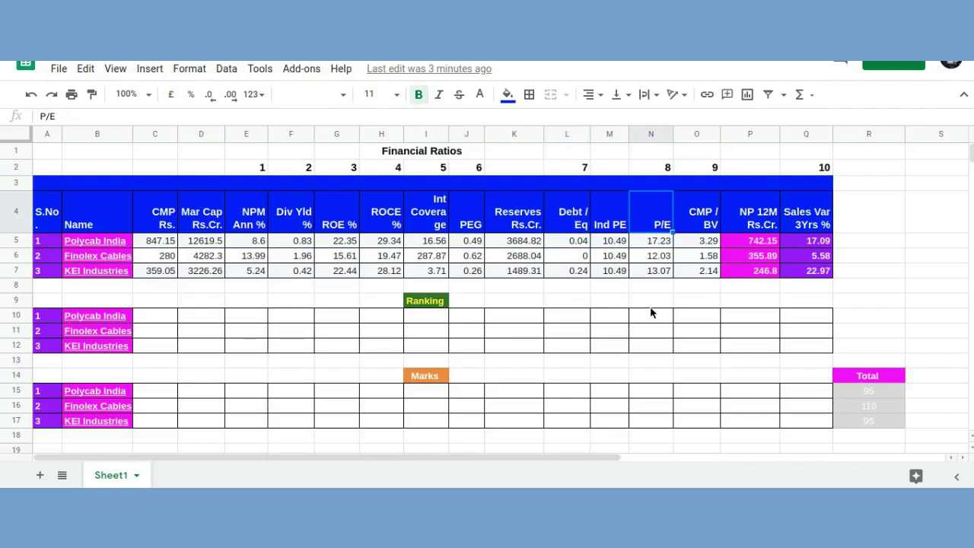
click(702, 217)
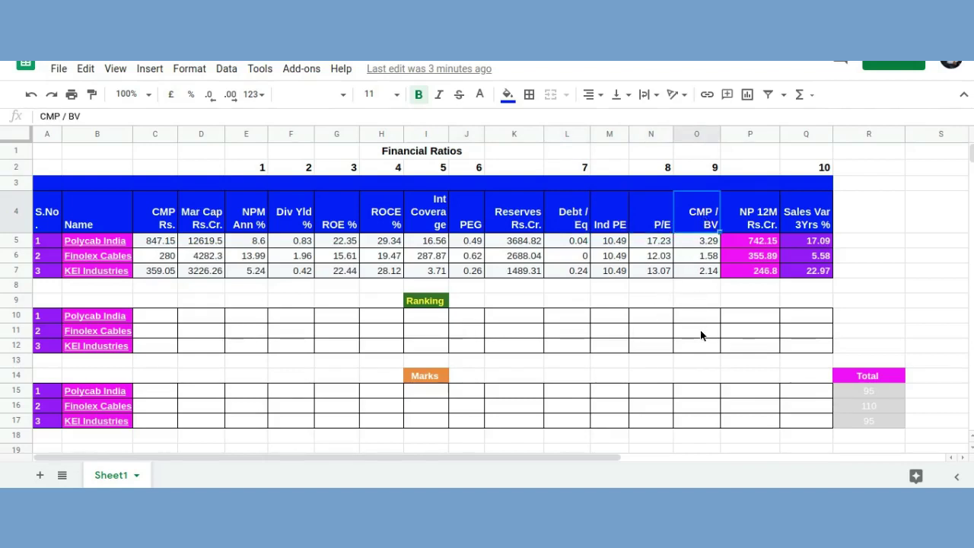
click(799, 225)
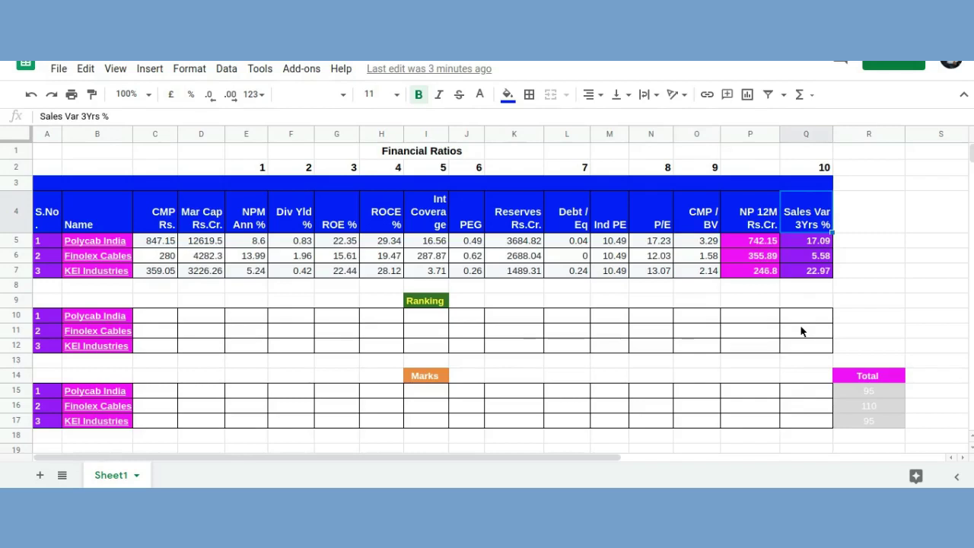
Compare the companies' NPM Ann % values and set the text colour of their Ranking cells E10:E12 to black.
click(159, 335)
click(156, 349)
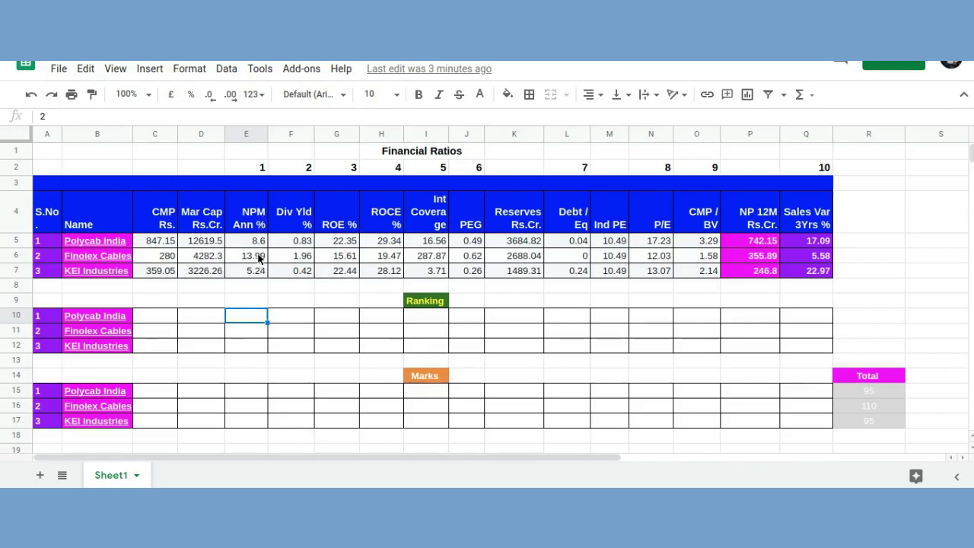
click(259, 260)
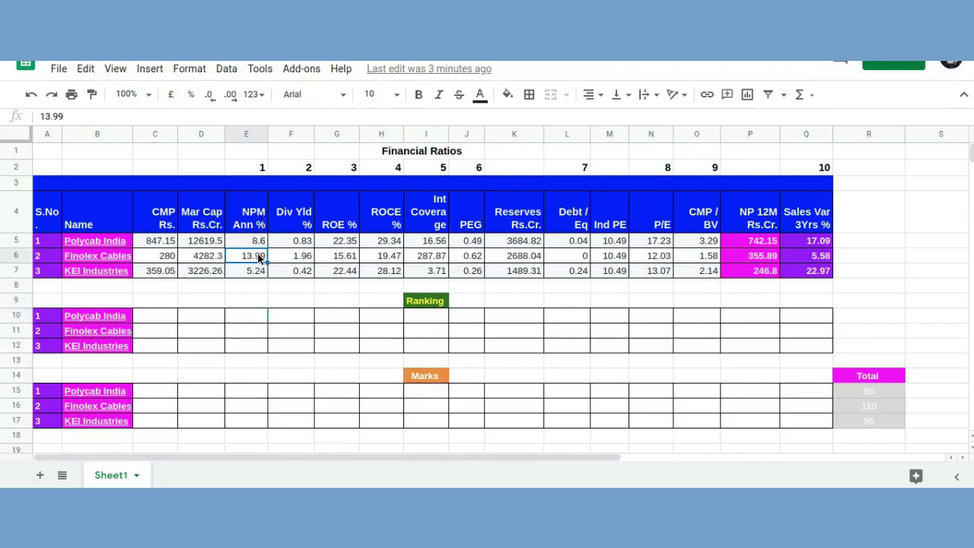
click(245, 333)
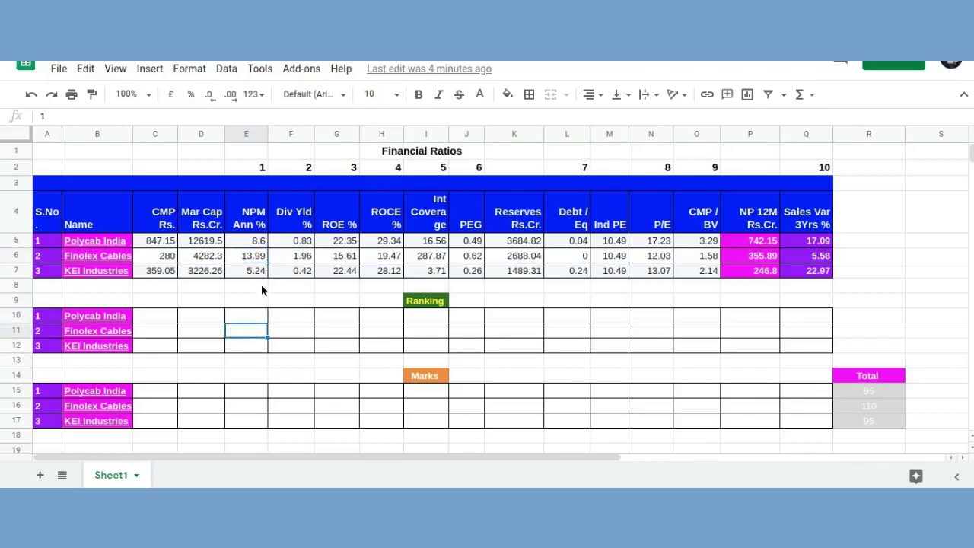
click(263, 244)
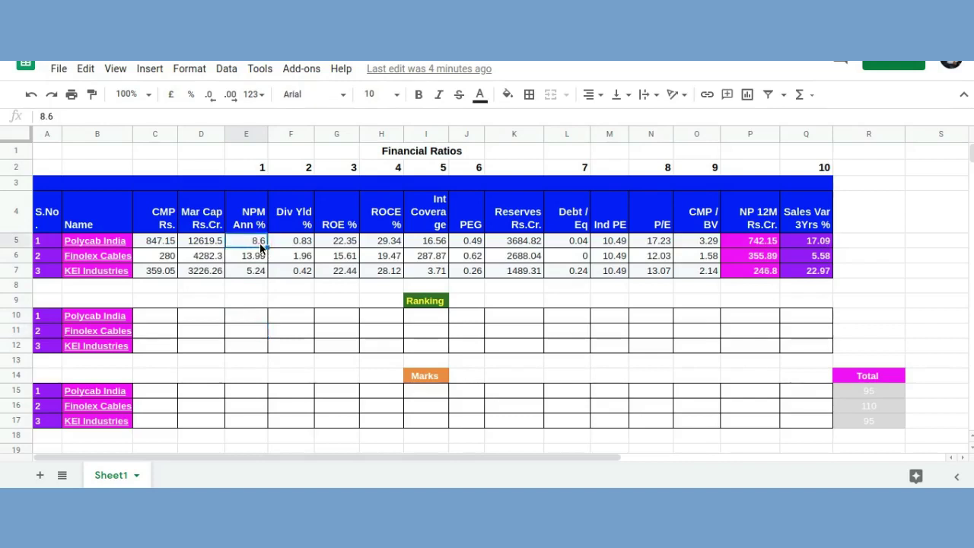
click(252, 318)
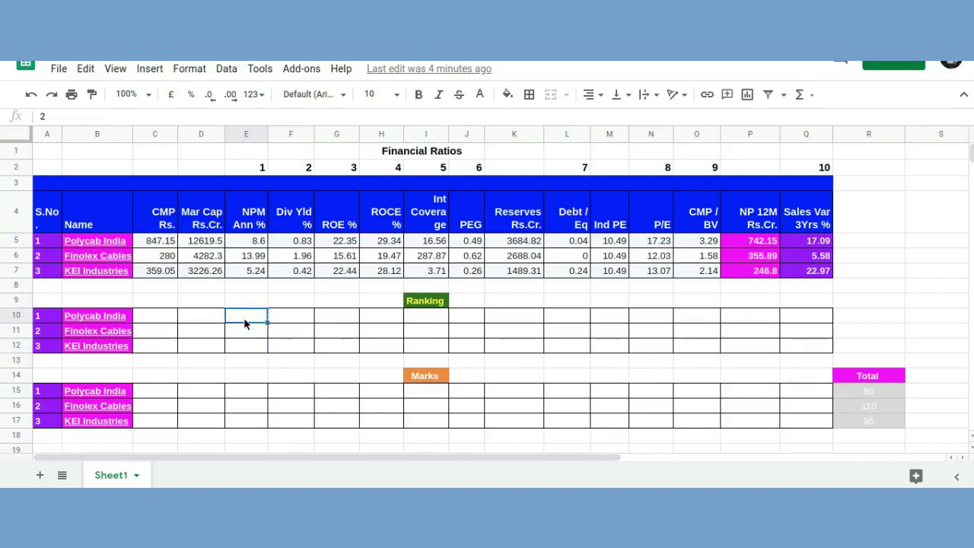
key(shift+Down)
key(shift+Down)
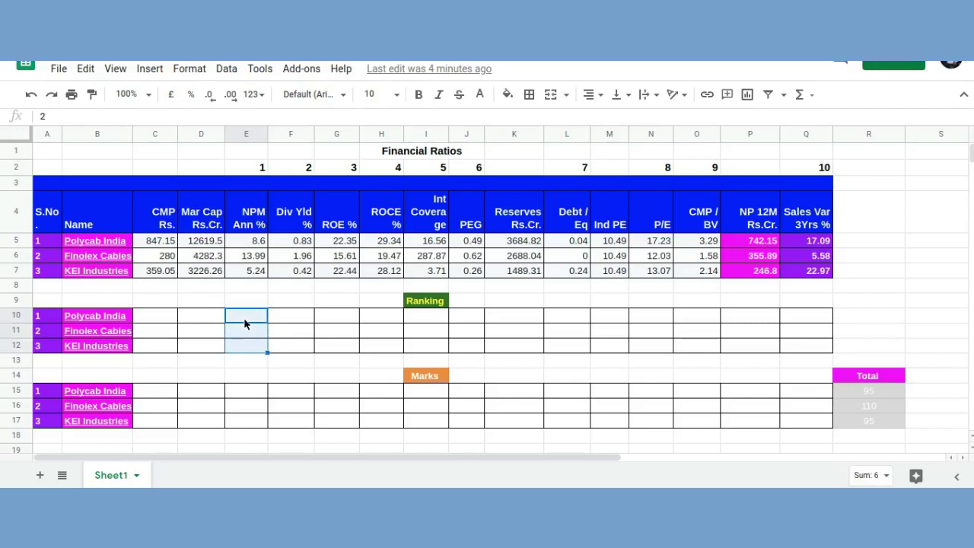
click(483, 95)
click(486, 144)
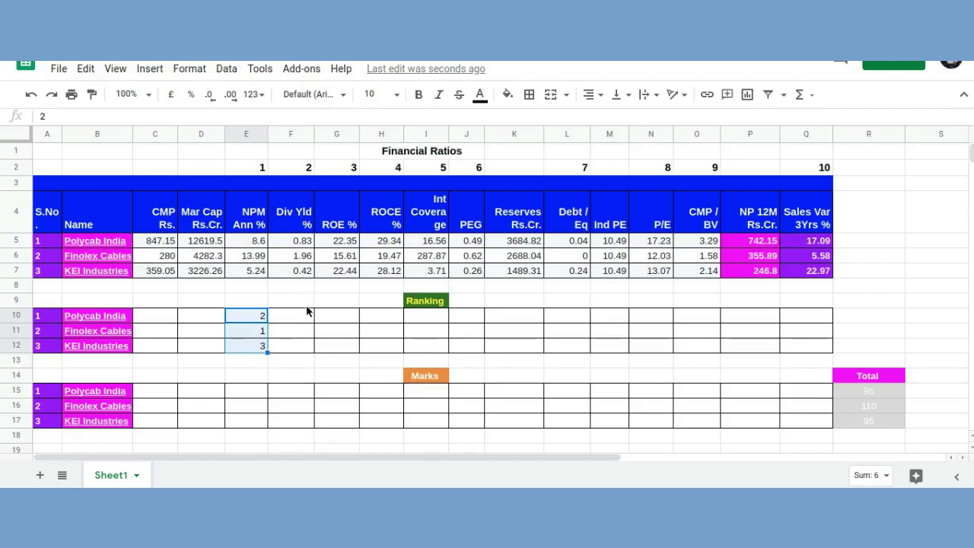
Compare the Div Yld % values and set the text colour of the Ranking cells F10:F12 to black.
click(287, 260)
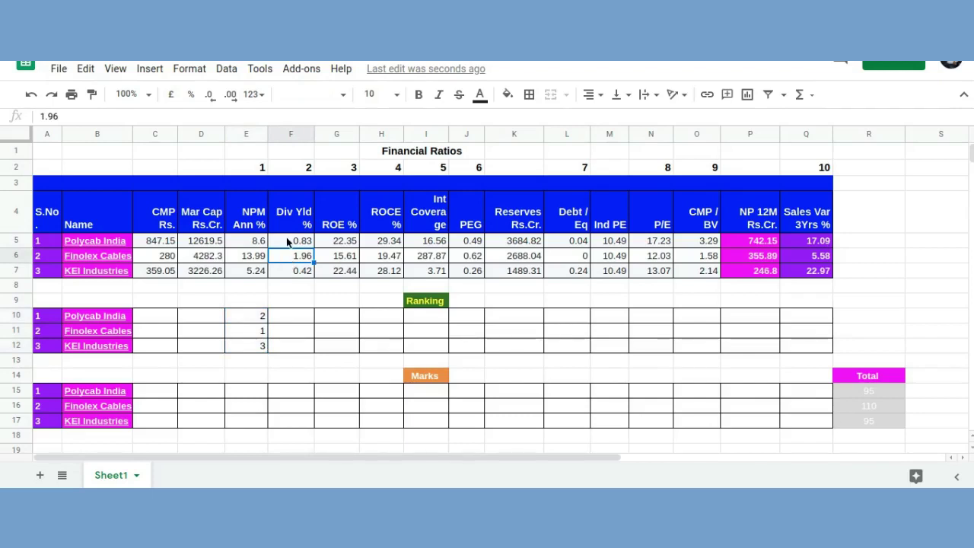
click(288, 242)
click(289, 271)
click(286, 318)
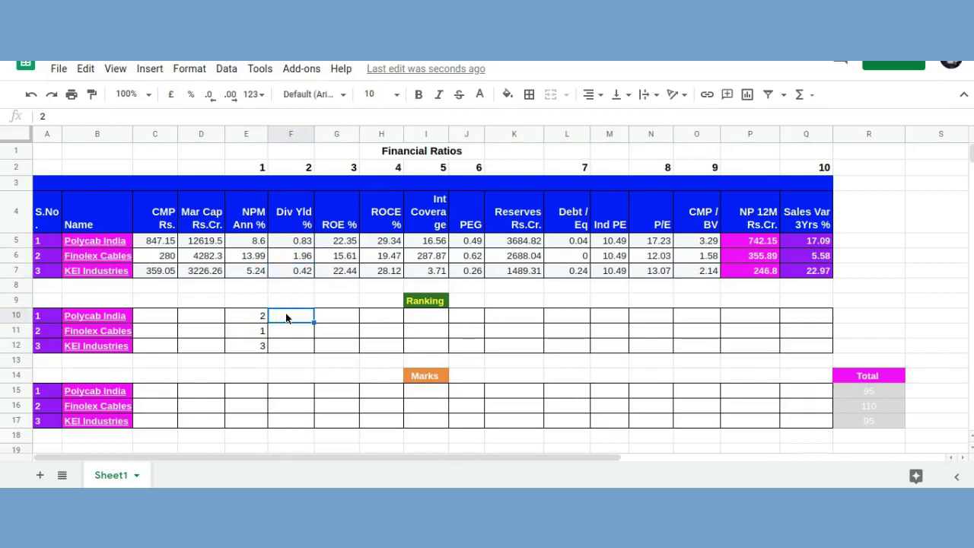
key(shift+Down)
key(shift+Down)
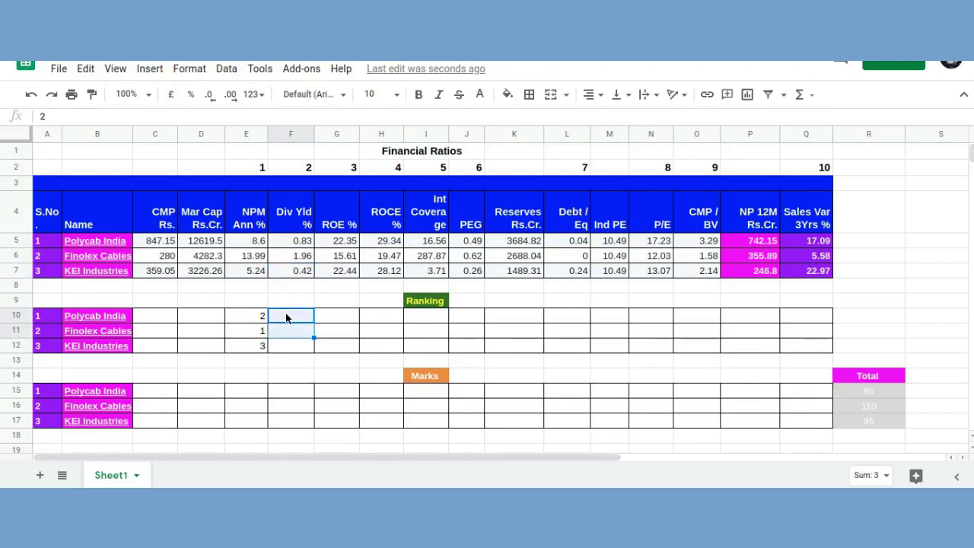
key(shift+Down)
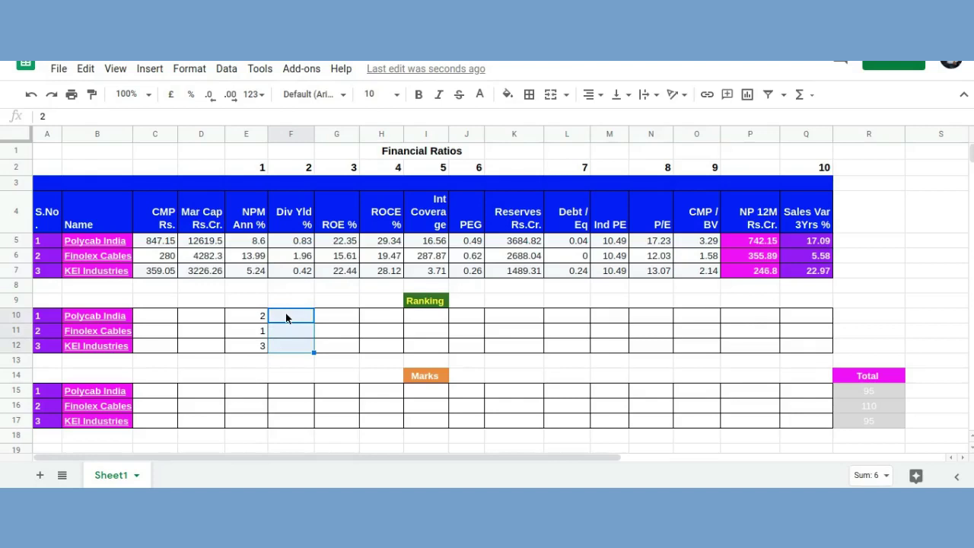
click(481, 95)
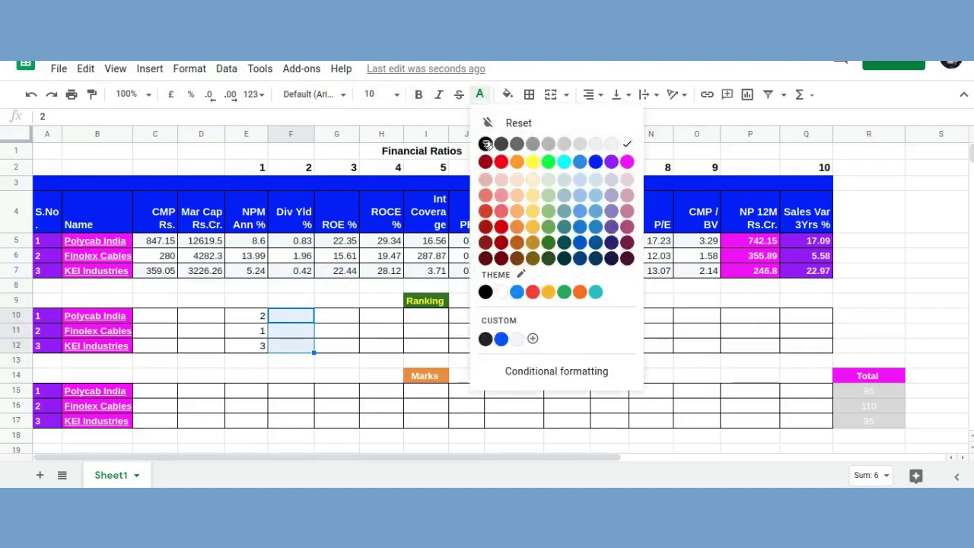
click(486, 144)
click(279, 351)
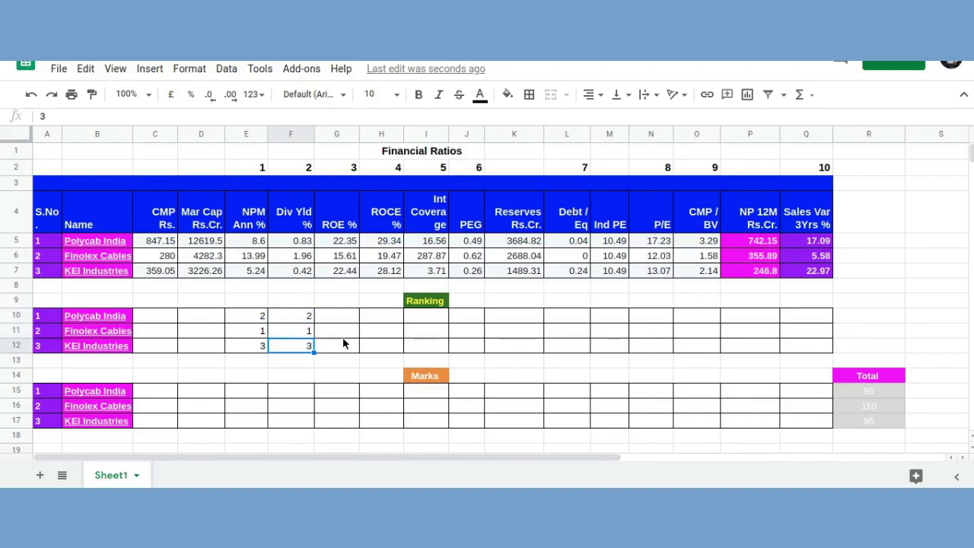
Compare the ROE % values and set the text colour of the Ranking cells G10:G12 to black.
click(331, 277)
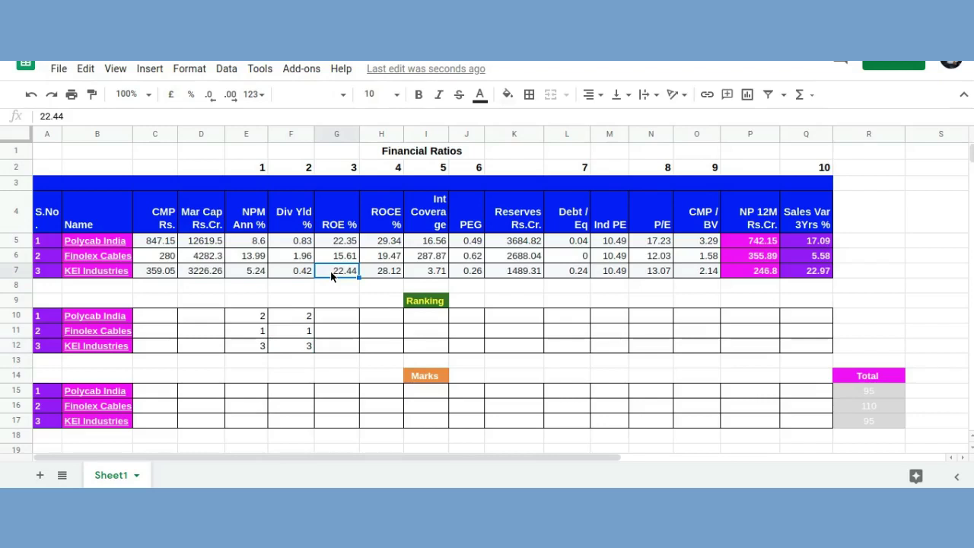
click(322, 240)
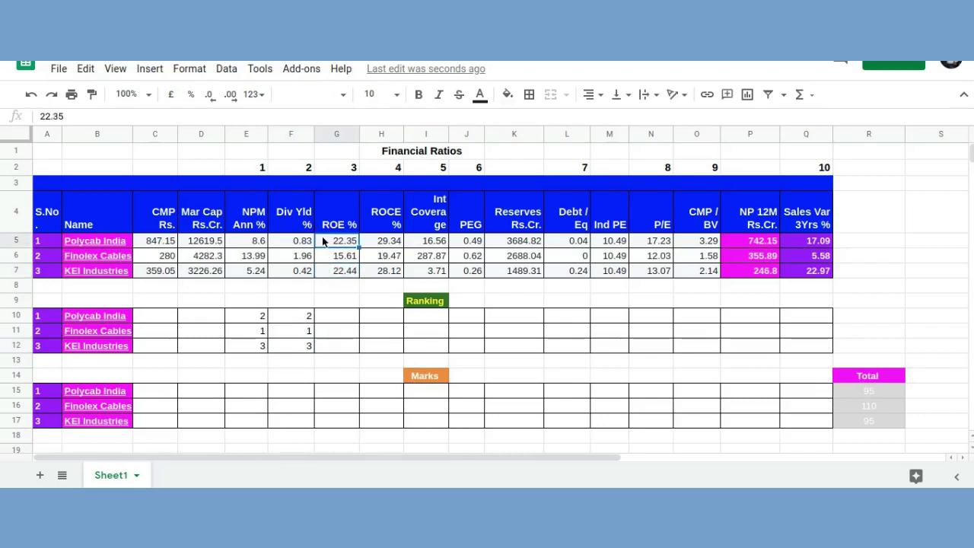
click(326, 259)
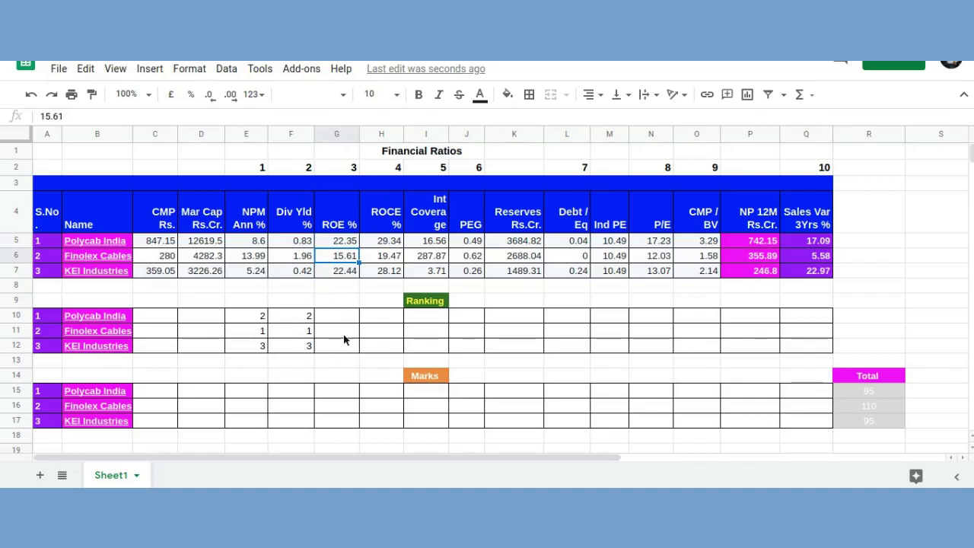
click(343, 318)
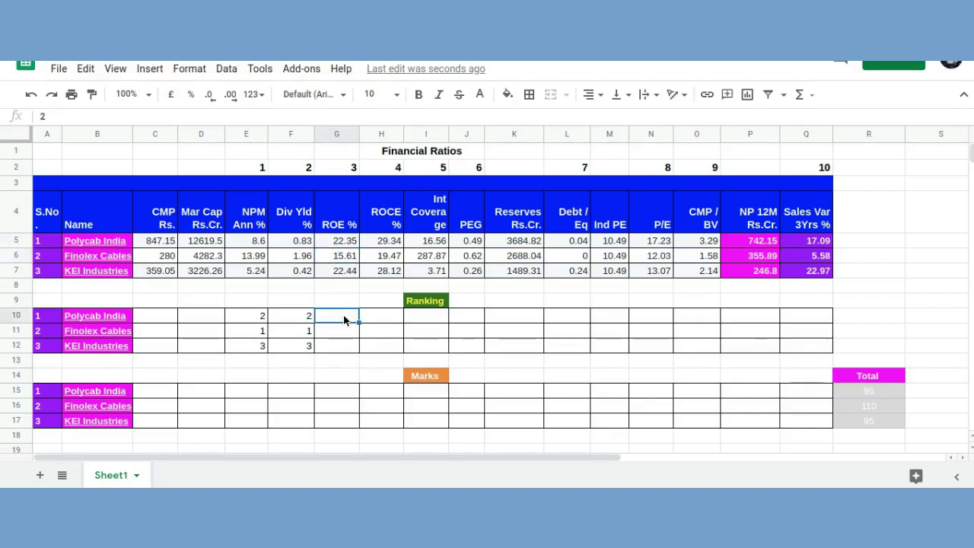
key(shift+Down)
key(shift+Down)
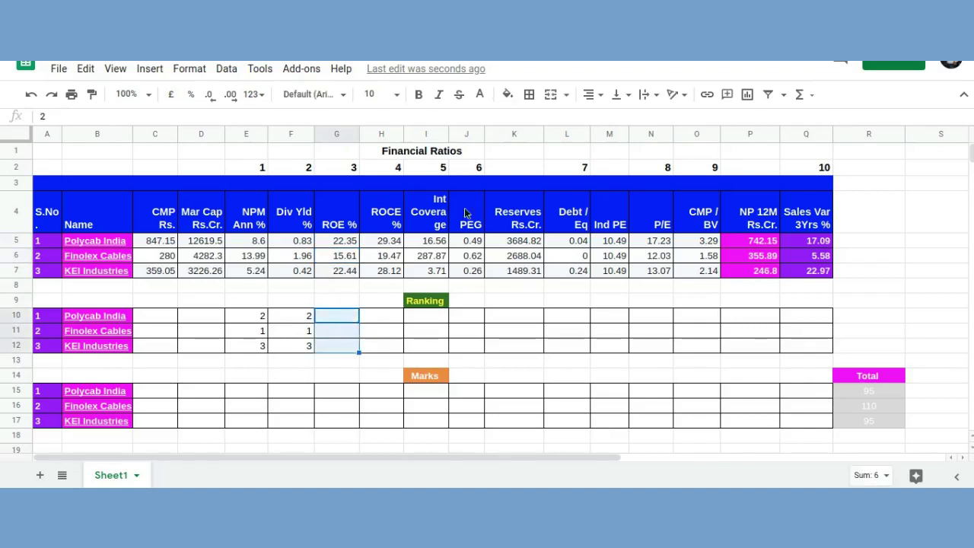
click(479, 94)
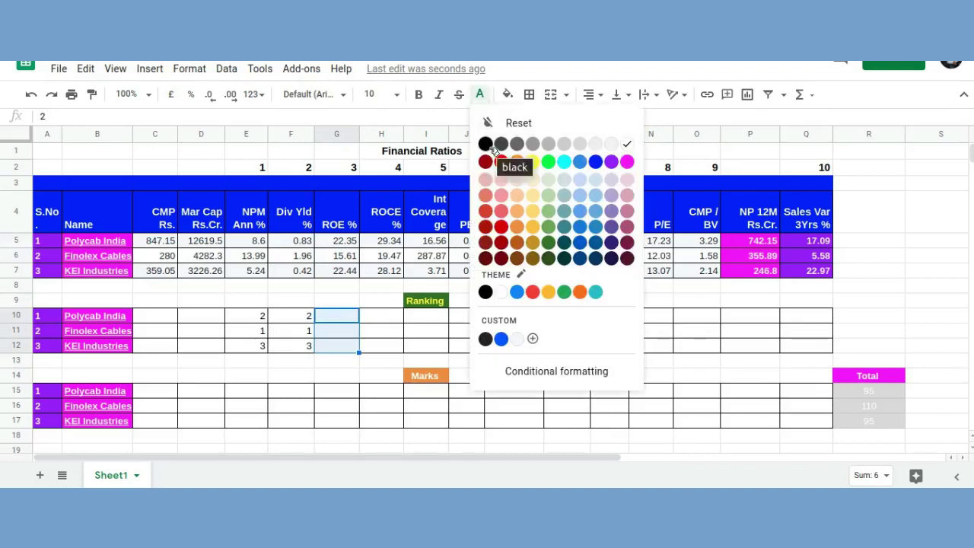
click(486, 143)
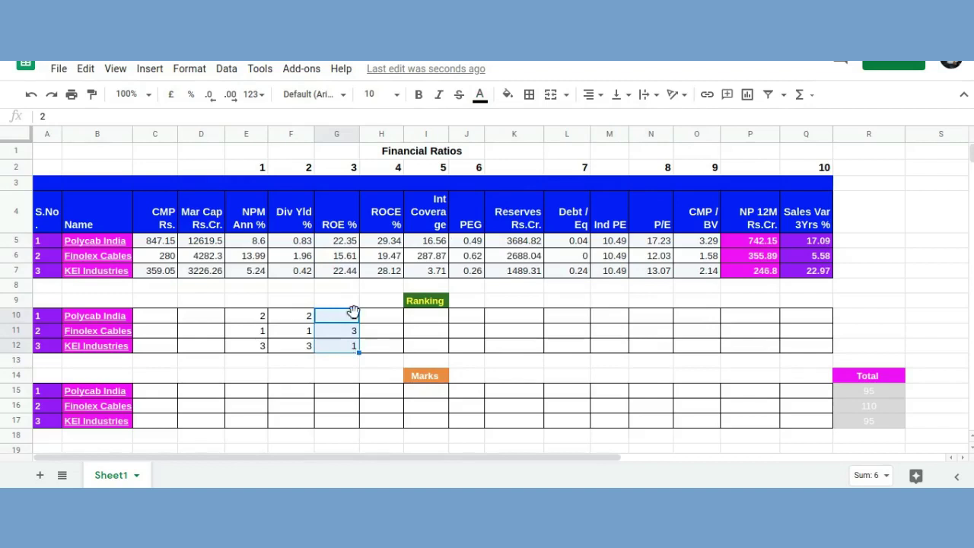
click(349, 334)
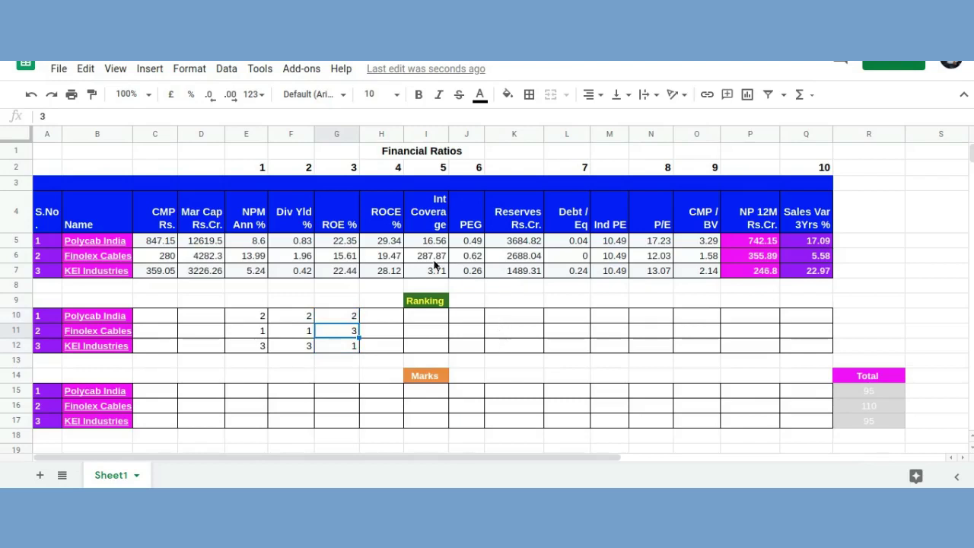
Compare the companies' ROCE % values, set the text colour of Ranking cells H10:H12 to black, and check each rank.
click(395, 227)
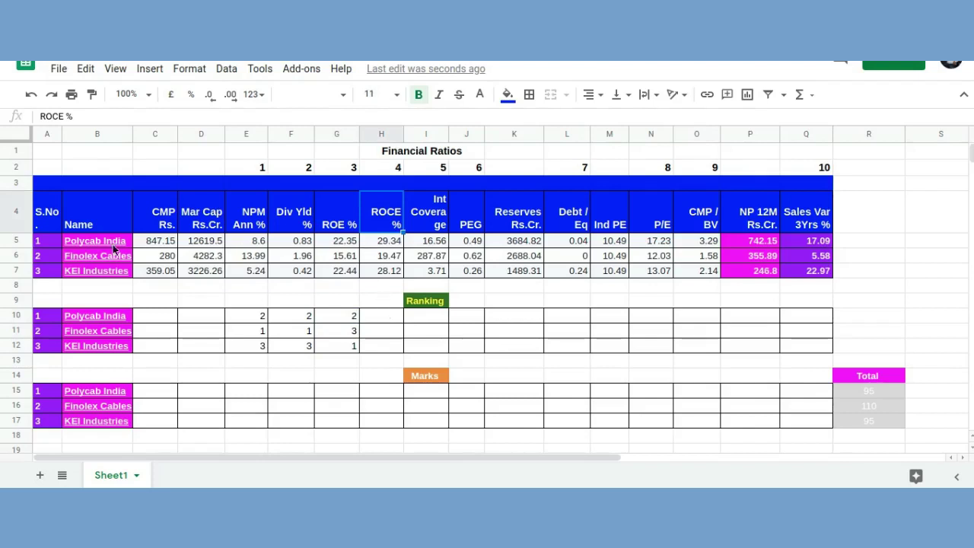
click(374, 246)
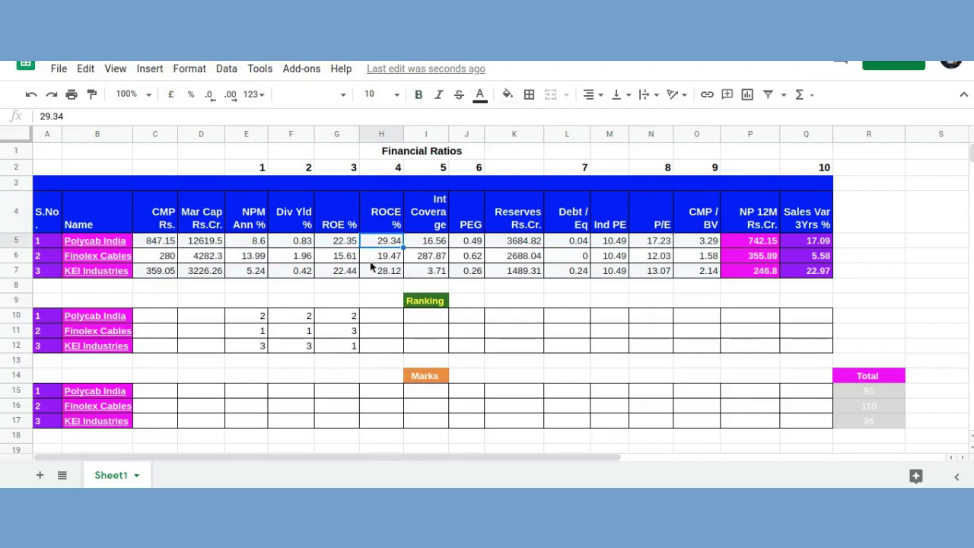
click(373, 272)
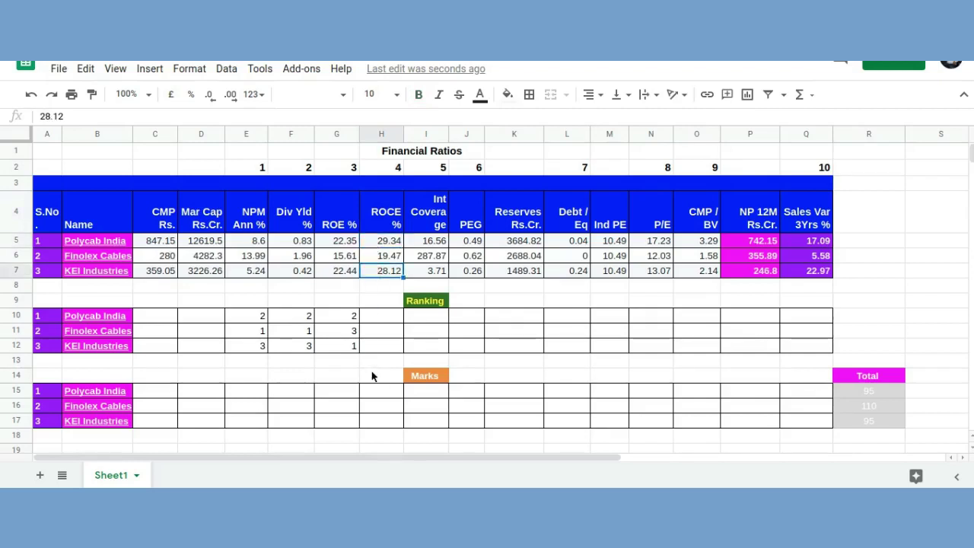
click(387, 351)
click(386, 321)
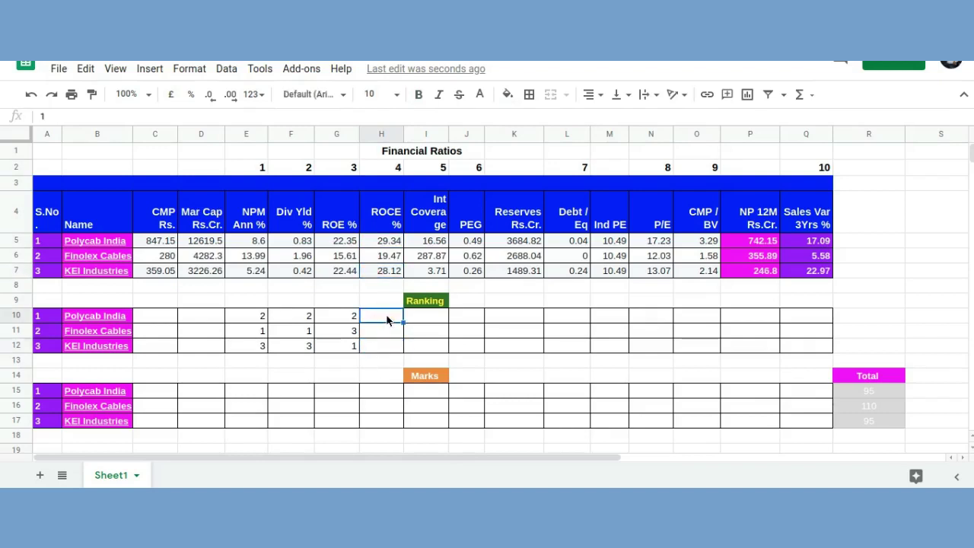
key(shift+Down)
key(shift+Down)
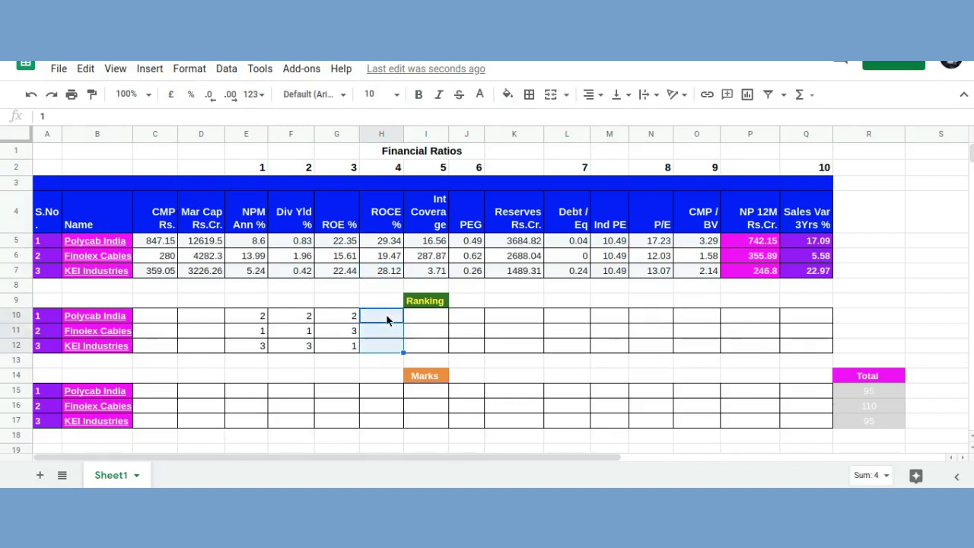
click(480, 94)
click(486, 144)
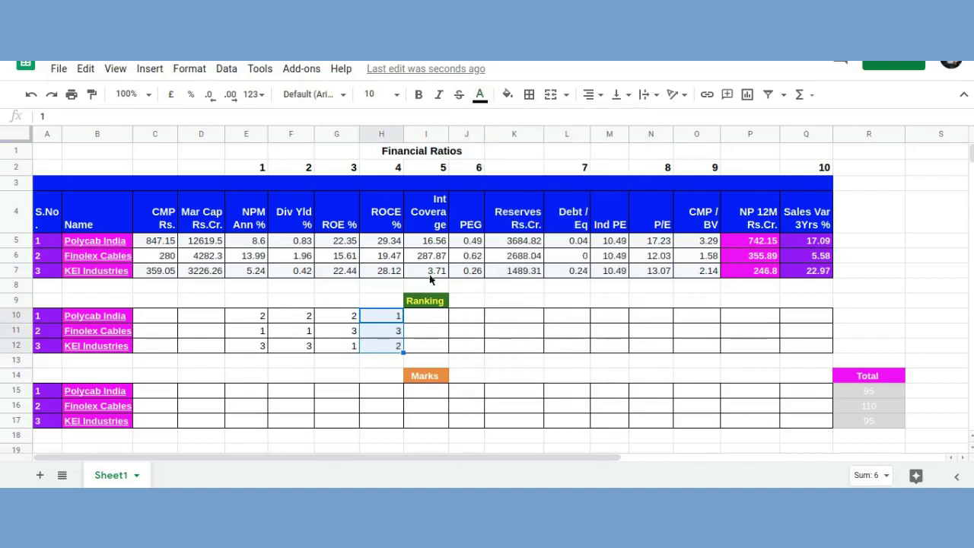
click(378, 317)
click(376, 346)
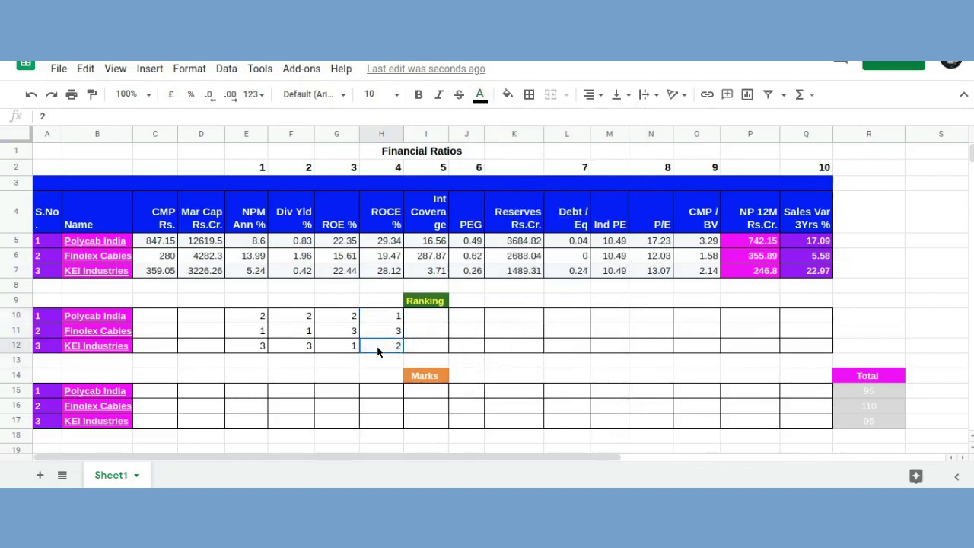
click(374, 334)
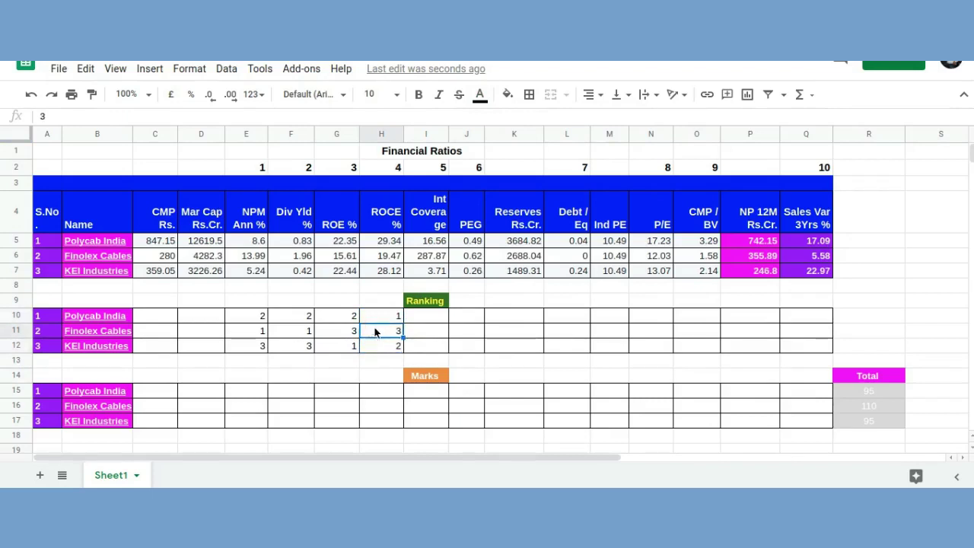
Set the text colour of the Int Coverage Ranking cells I10:I12 to black and check the ranks against the companies' values.
click(433, 321)
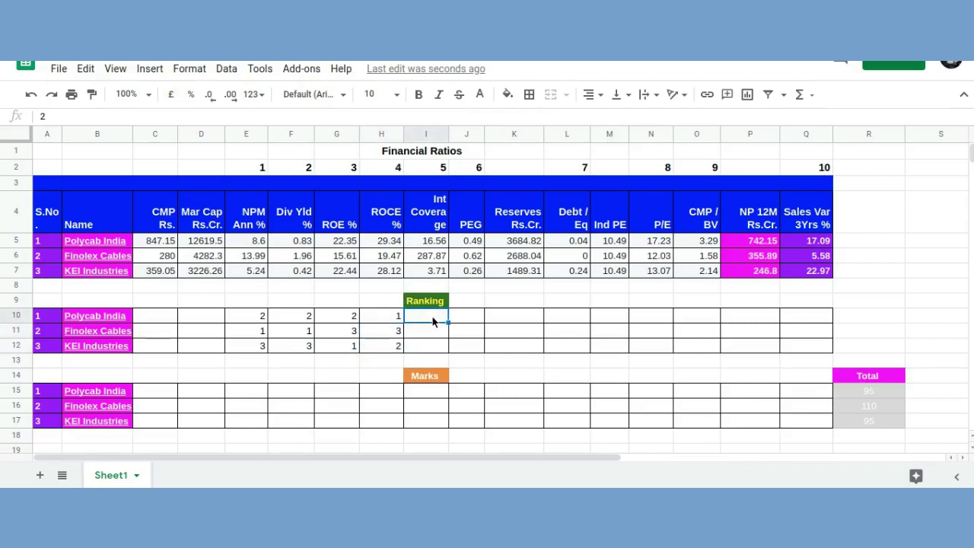
key(shift+Down)
key(shift+Down)
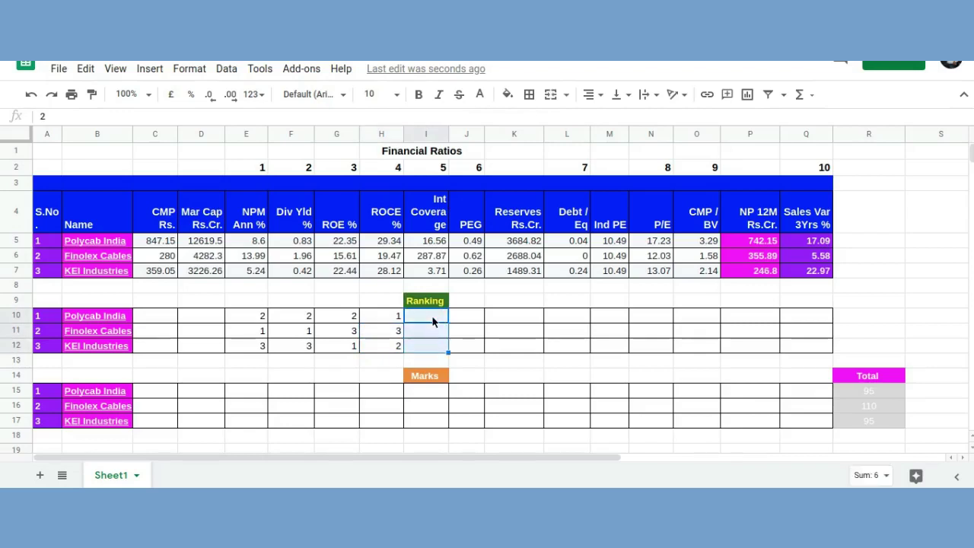
click(480, 95)
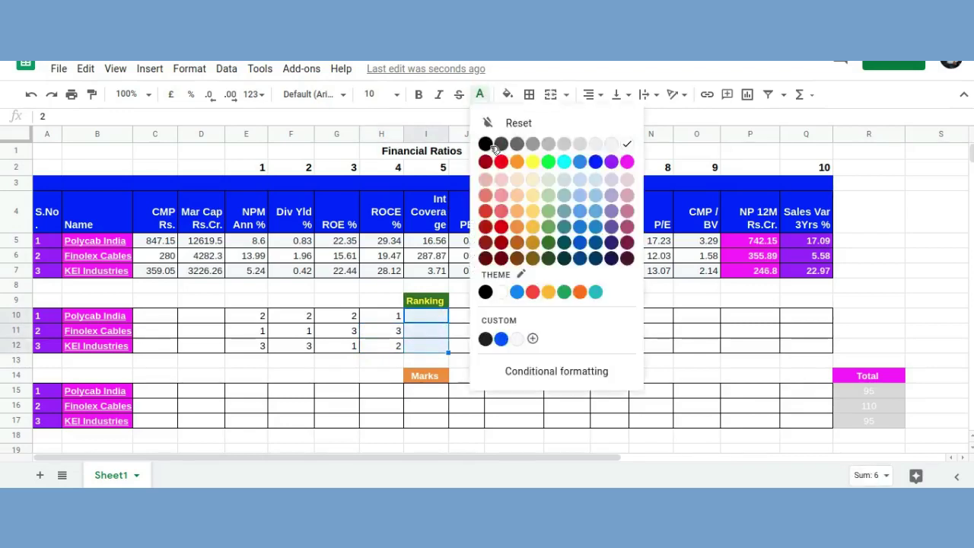
click(486, 151)
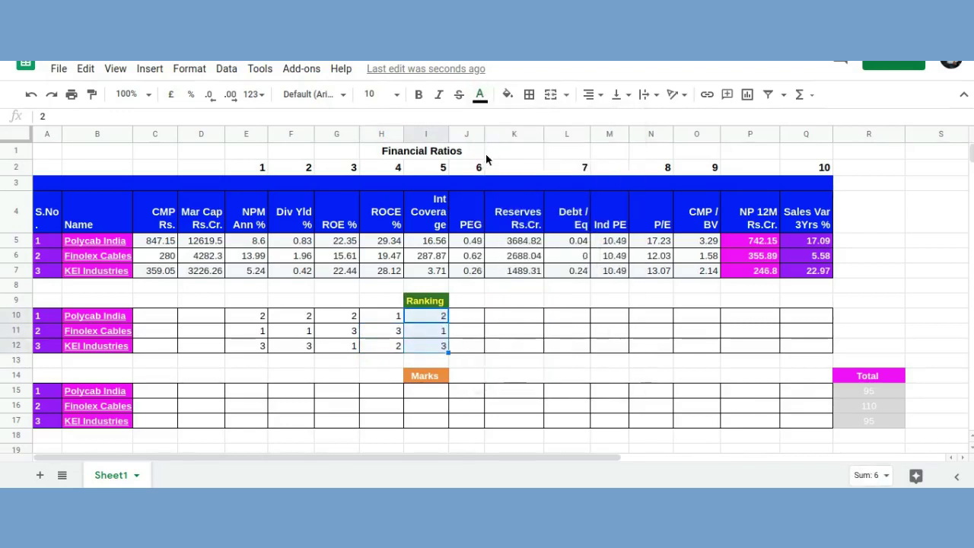
click(436, 259)
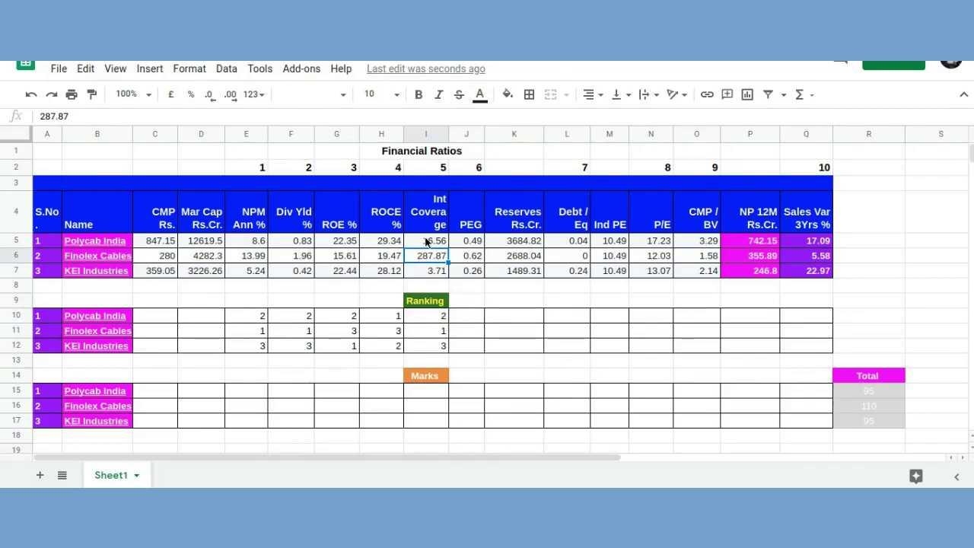
click(431, 241)
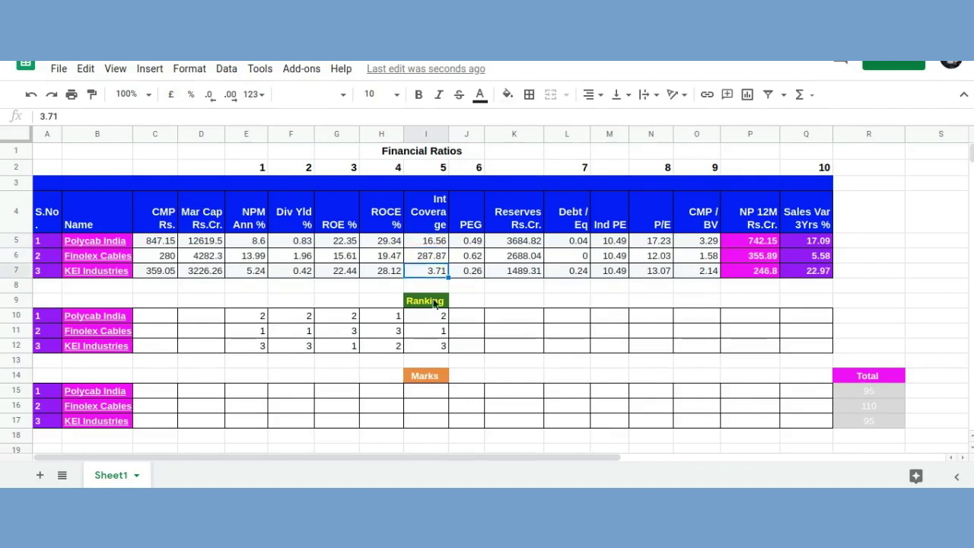
click(429, 346)
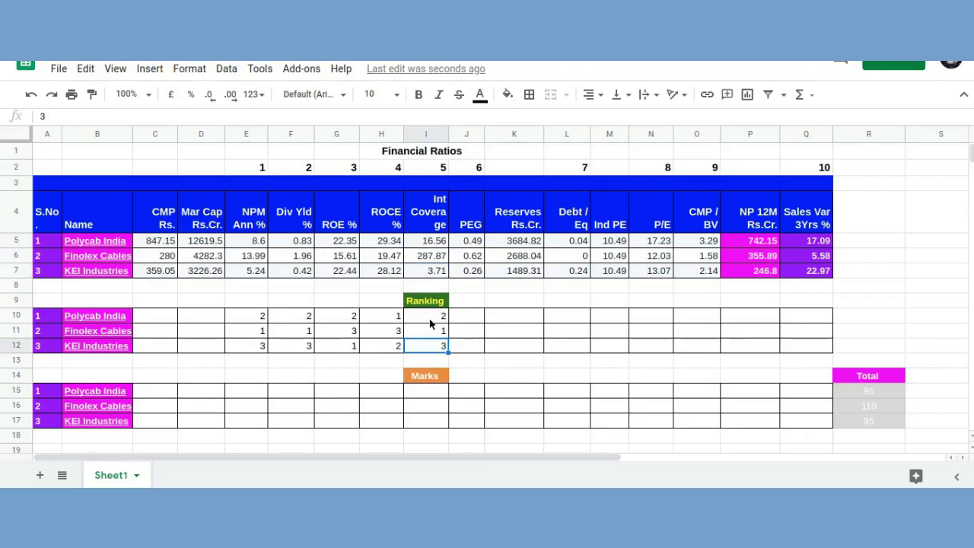
Set the text colour of the PEG Ranking cells J10:J12 to black and go through each company's rank.
click(480, 222)
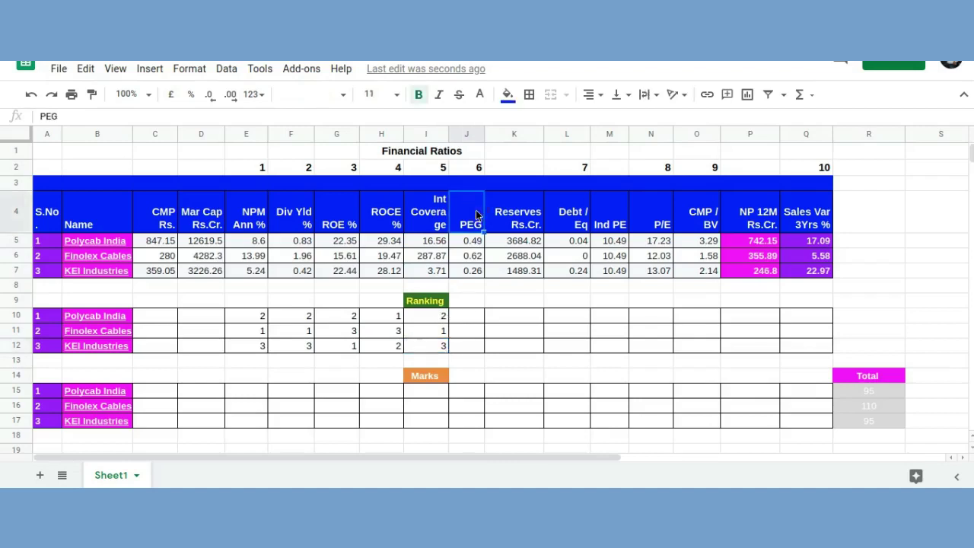
click(477, 317)
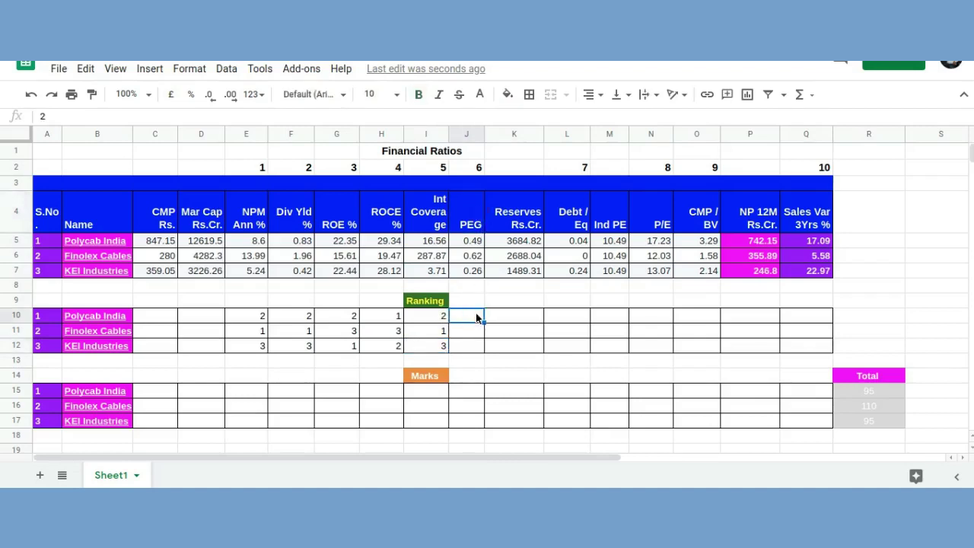
key(shift+Down)
key(shift+Down)
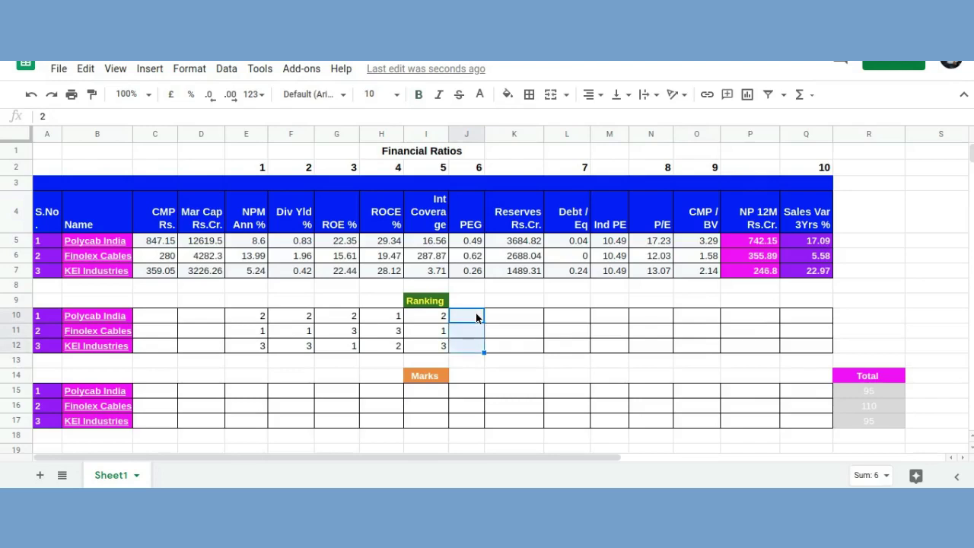
click(480, 94)
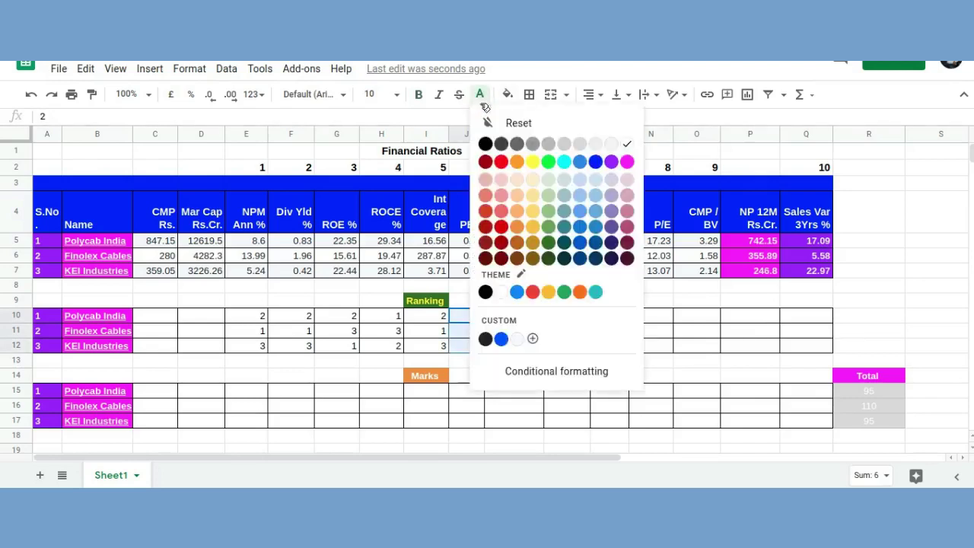
click(486, 144)
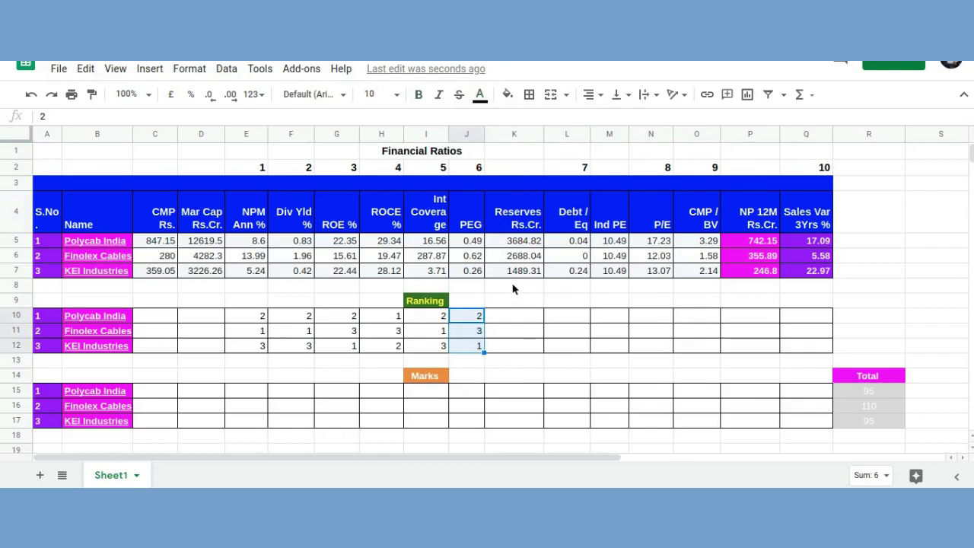
click(466, 345)
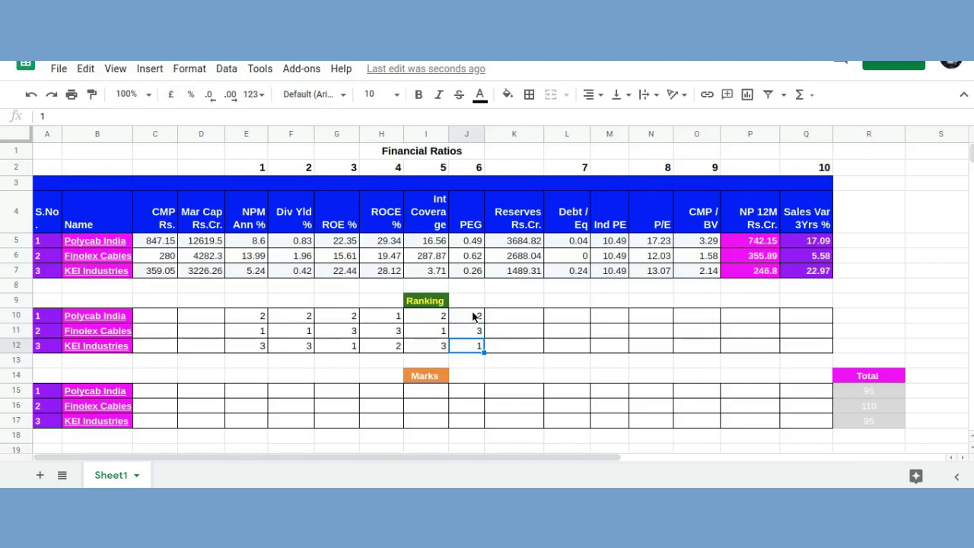
click(473, 316)
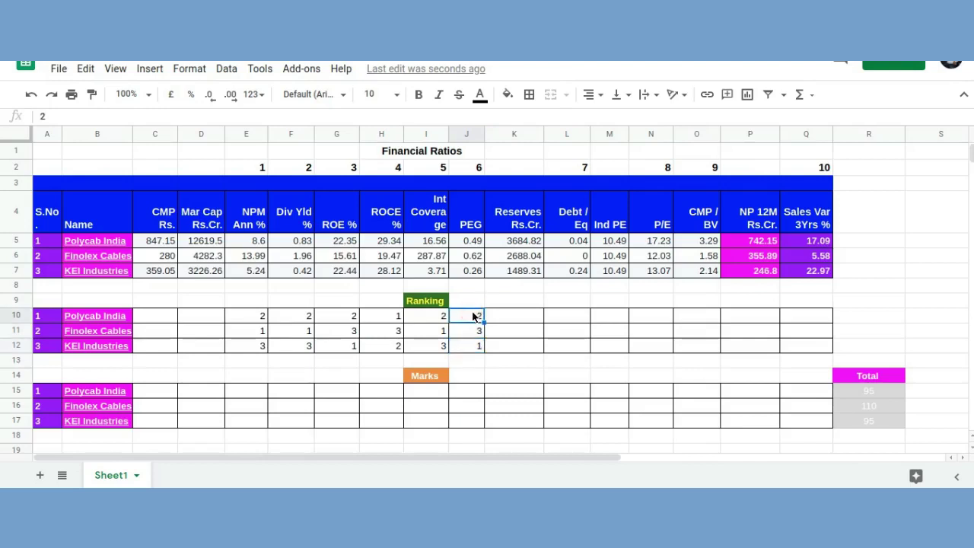
click(472, 334)
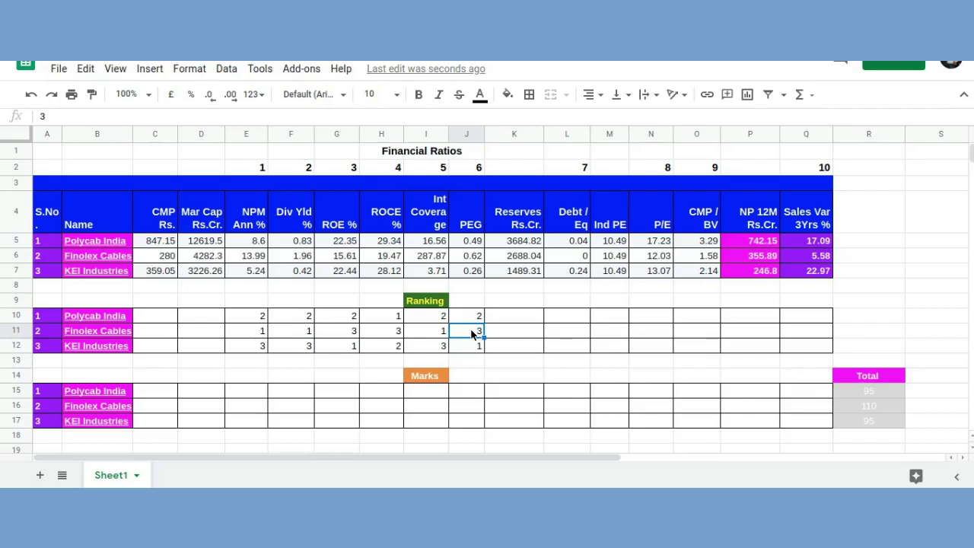
Set the text colour of the Debt / Eq Ranking cells L10:L12 to black and check the ranks against the ratio values.
click(573, 318)
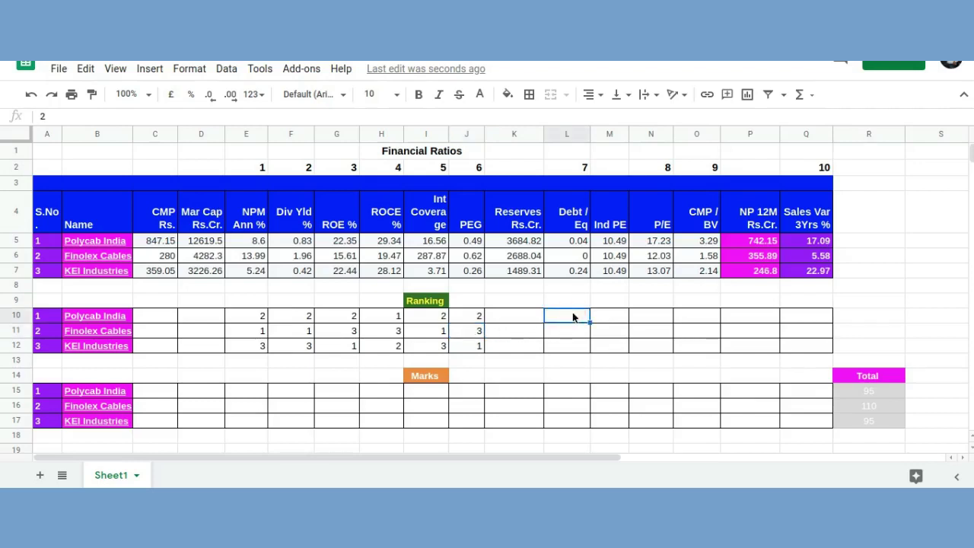
key(shift+Down)
key(shift+Down)
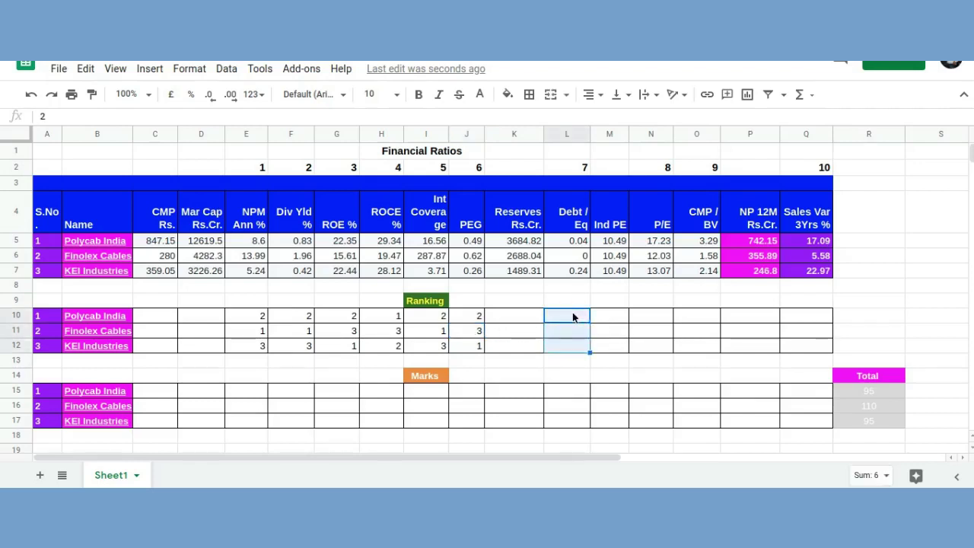
click(480, 95)
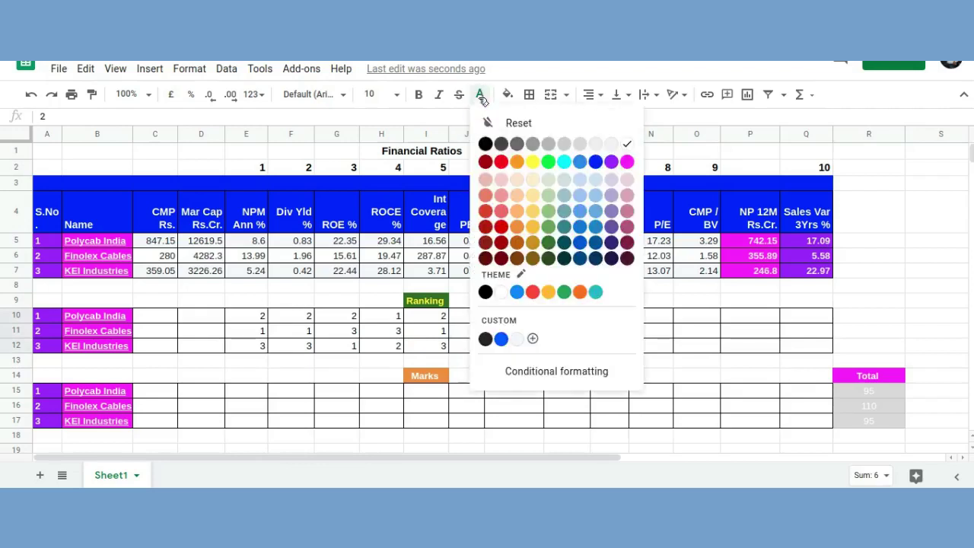
click(485, 144)
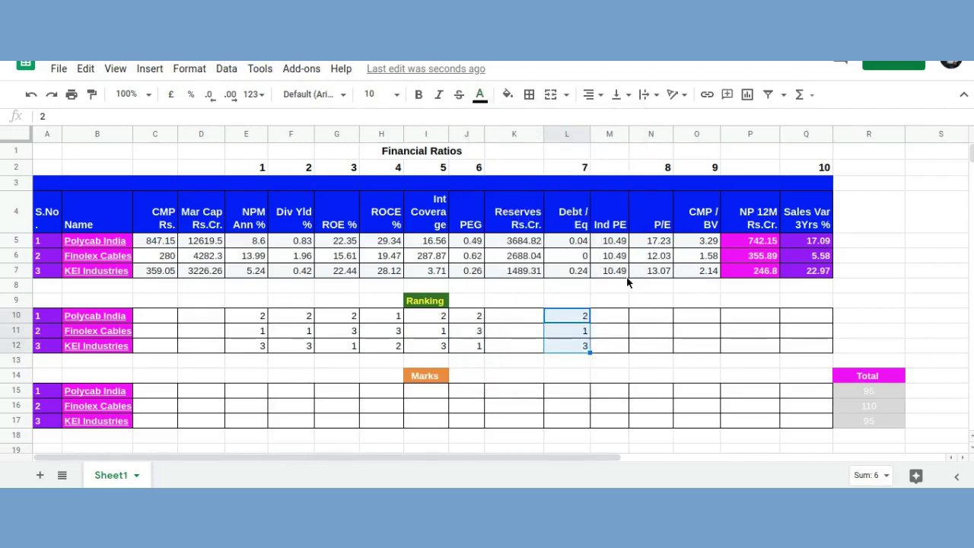
click(632, 304)
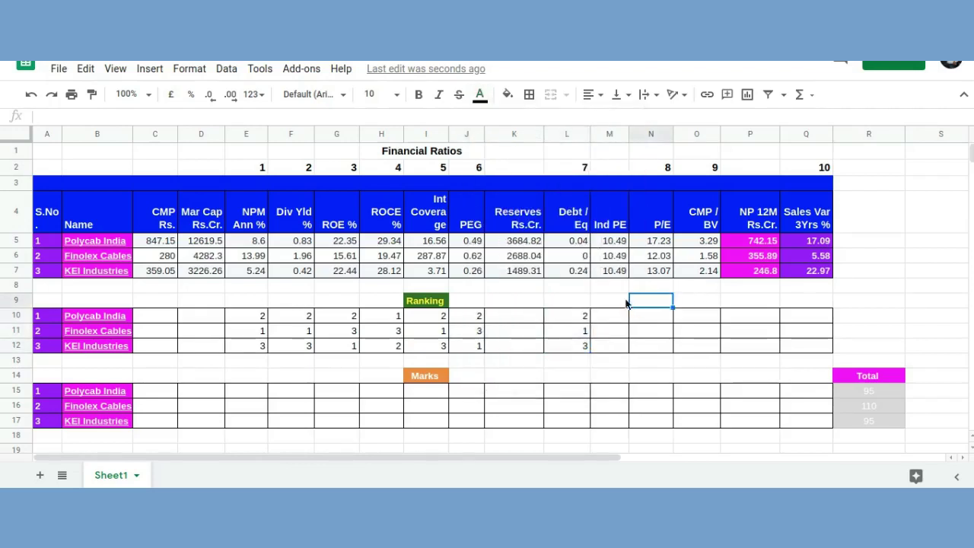
click(576, 259)
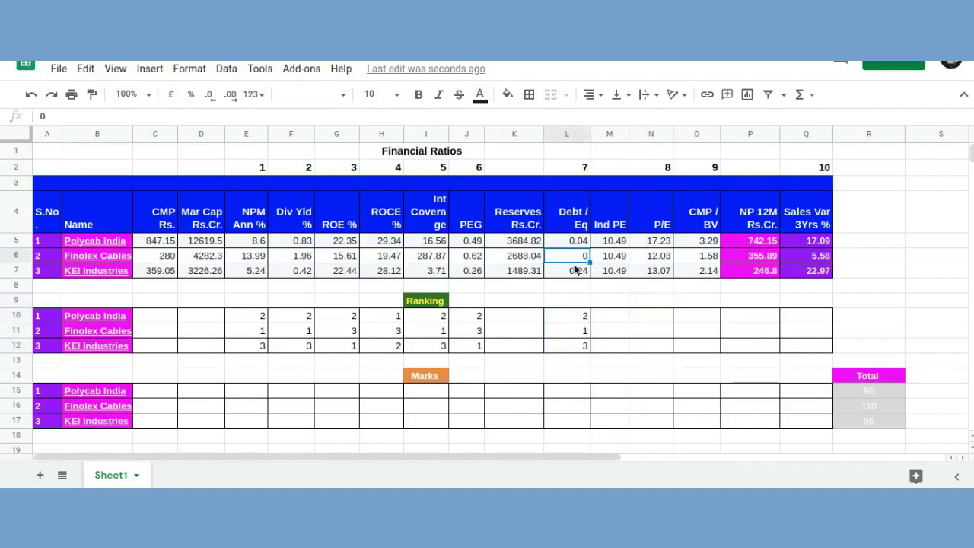
click(570, 331)
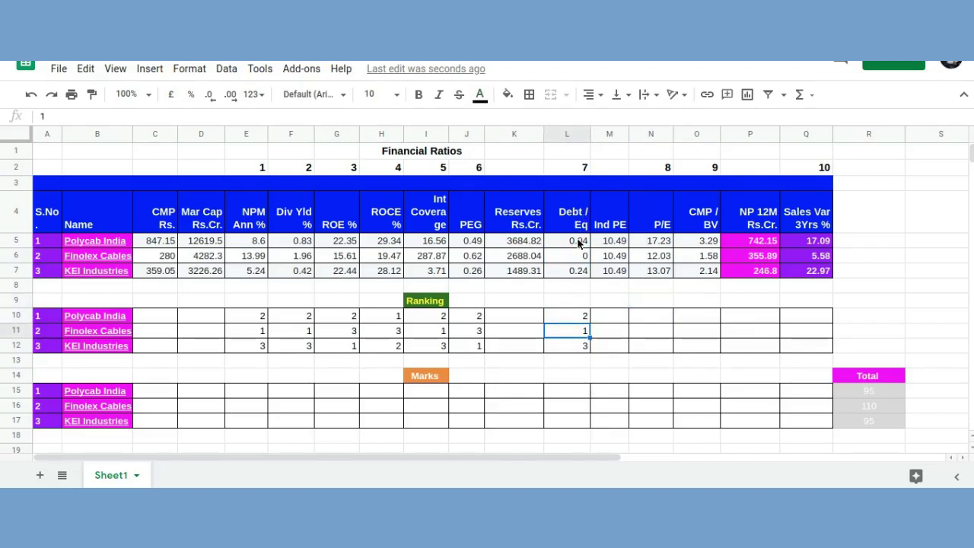
click(574, 318)
click(569, 346)
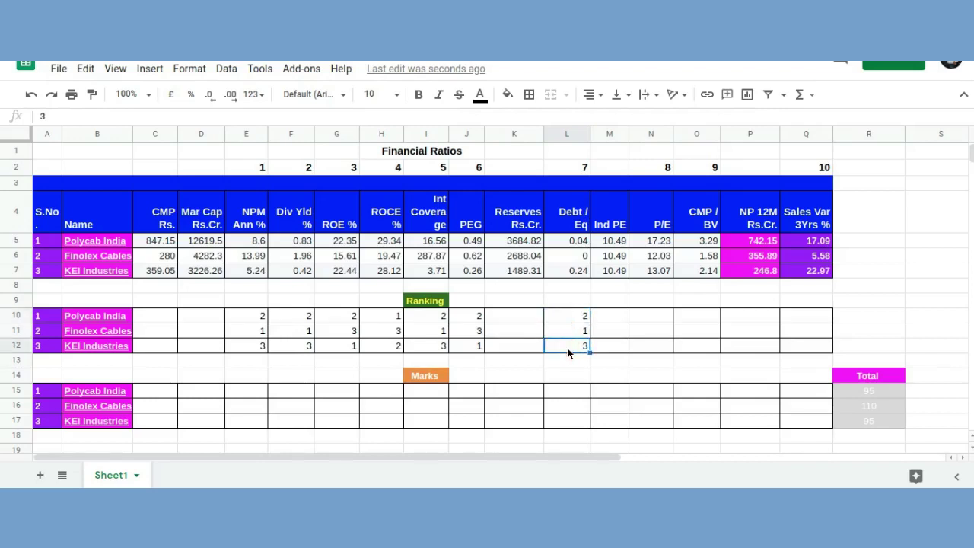
Set the text colour of the P/E Ranking cells N10:N12 to black.
click(658, 321)
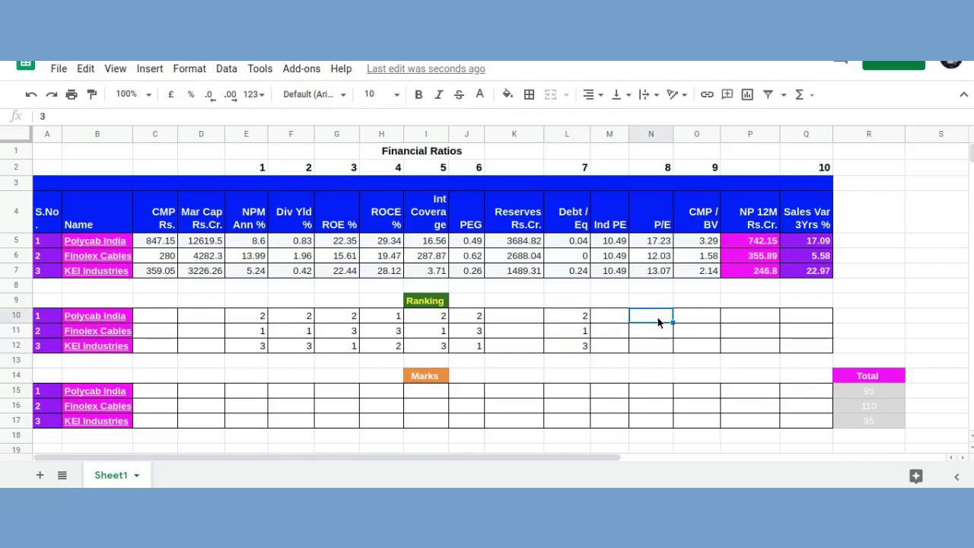
key(shift+Down)
key(shift+Down)
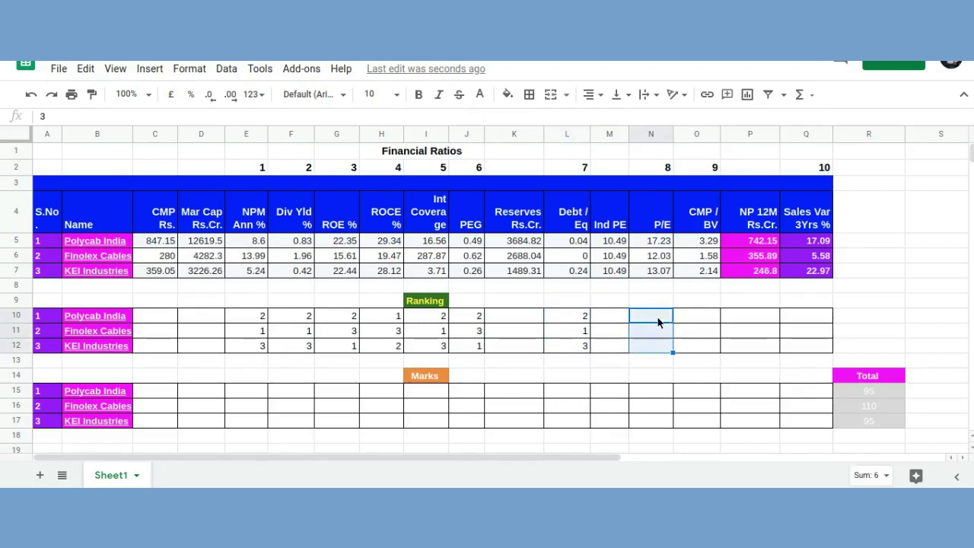
click(479, 94)
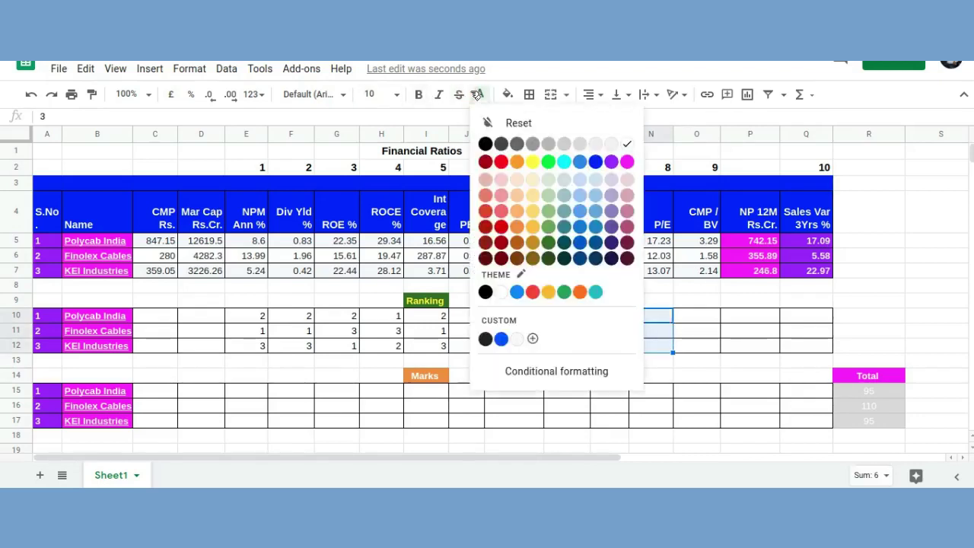
click(486, 143)
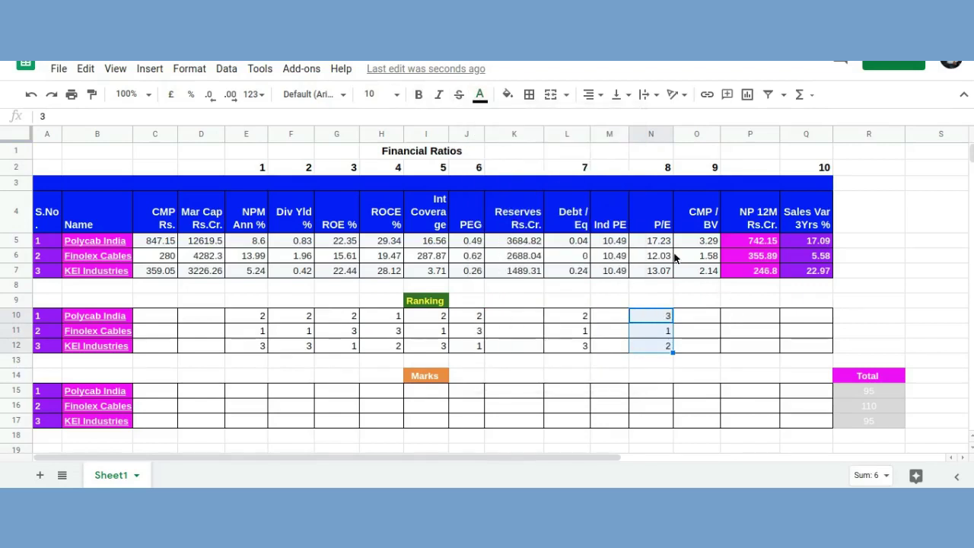
Check each company's P/E rank in the Ranking table against the P/E values.
click(664, 332)
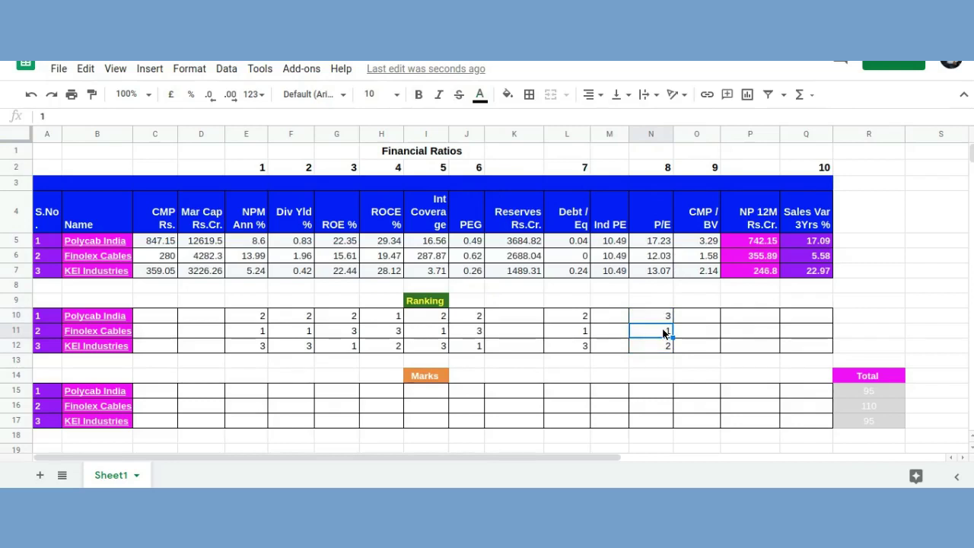
click(645, 347)
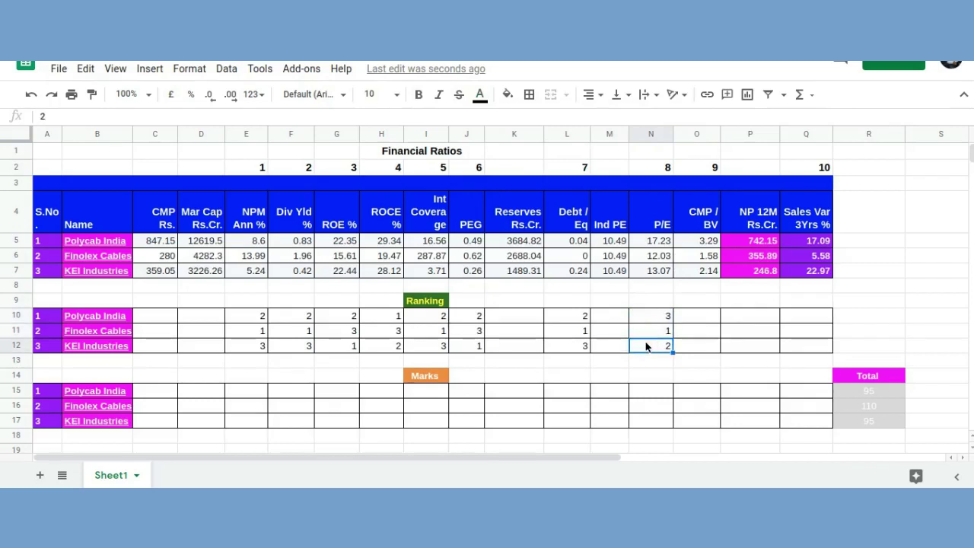
click(650, 320)
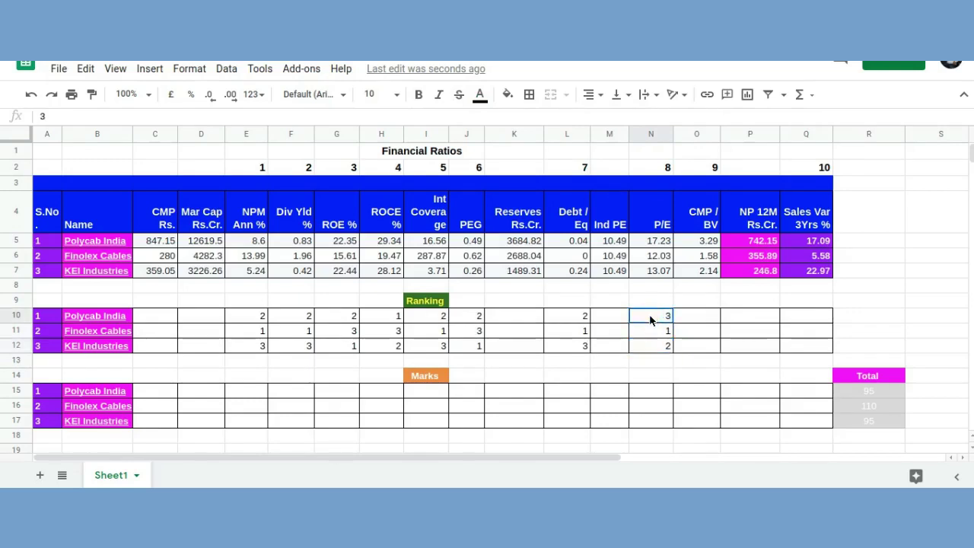
click(660, 242)
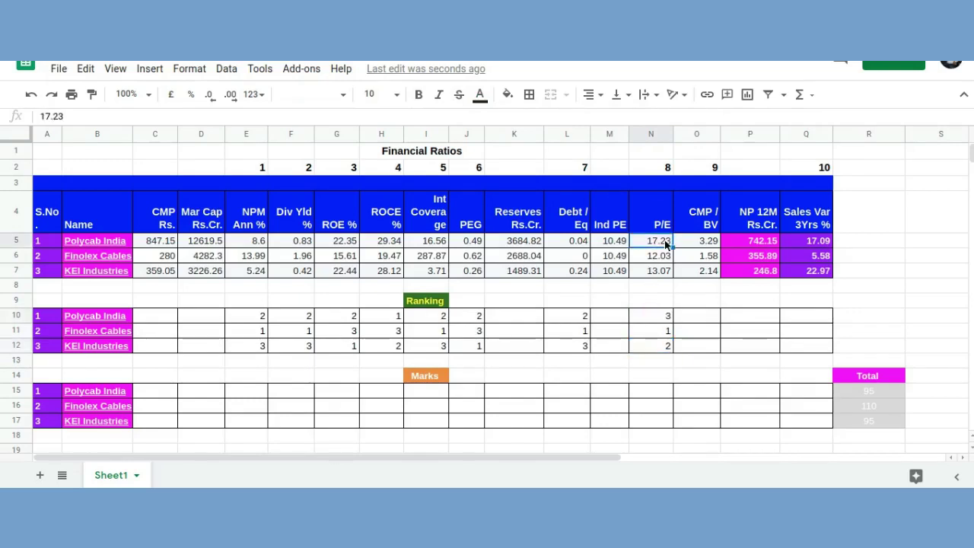
click(652, 317)
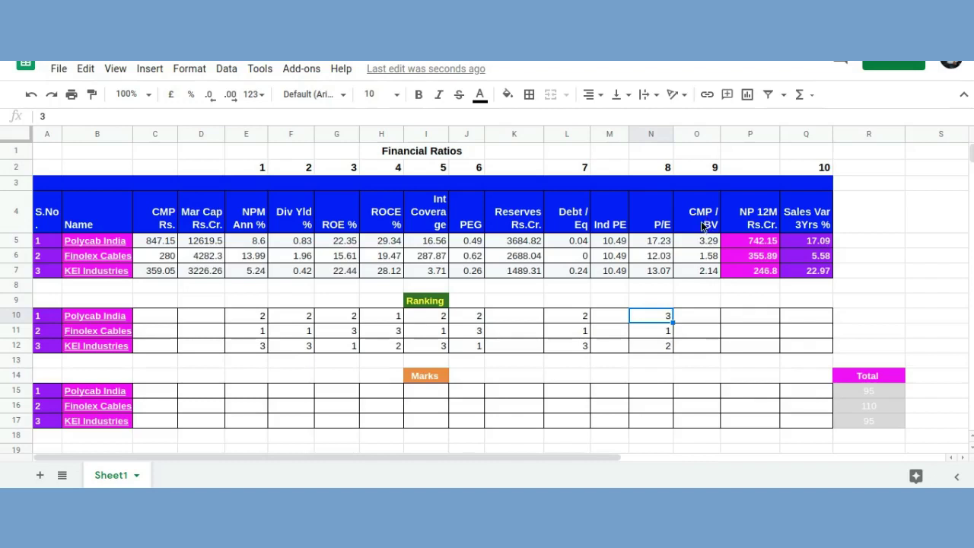
Set the text colour of the CMP / BV Ranking cells O10:O12 to black and check the ranks against the ratio values.
click(698, 312)
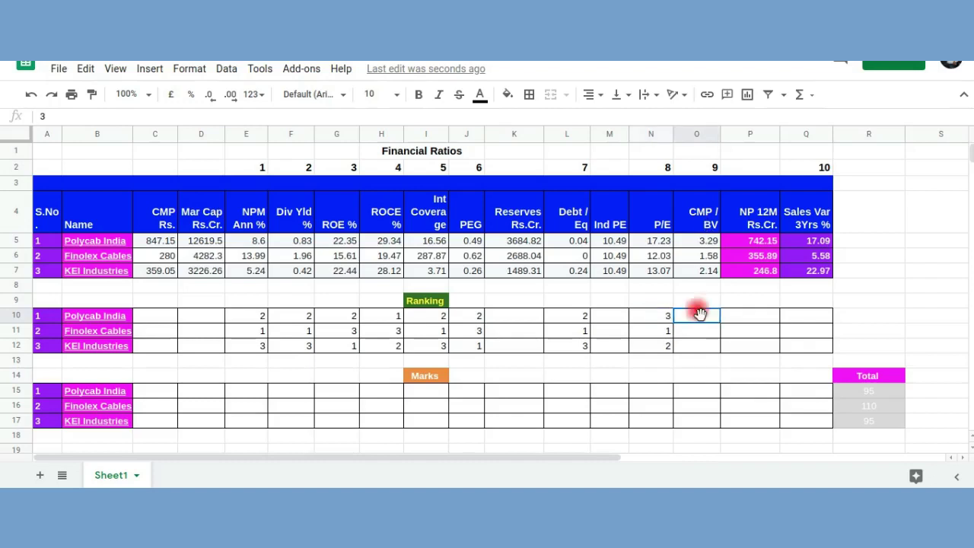
key(shift+Down)
key(shift+Down)
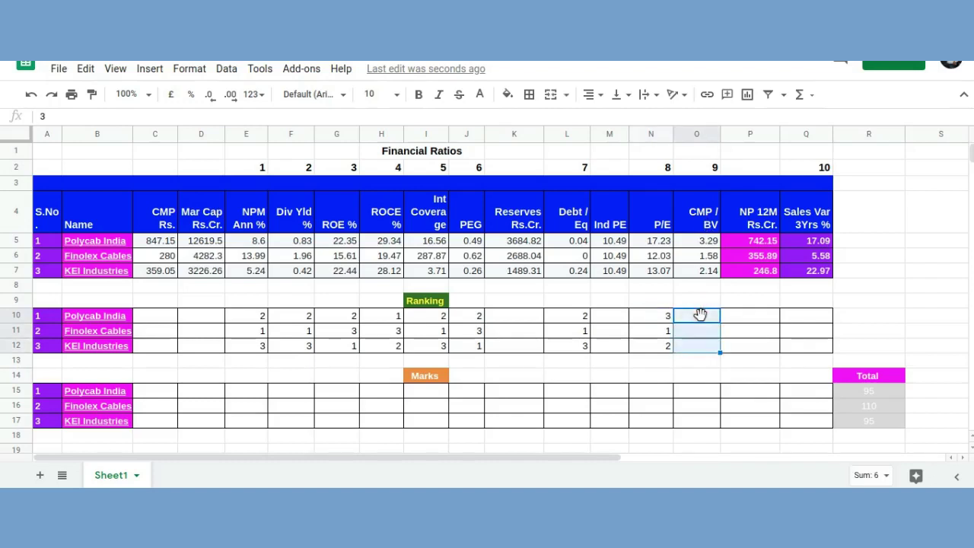
text(3 1 2)
click(687, 262)
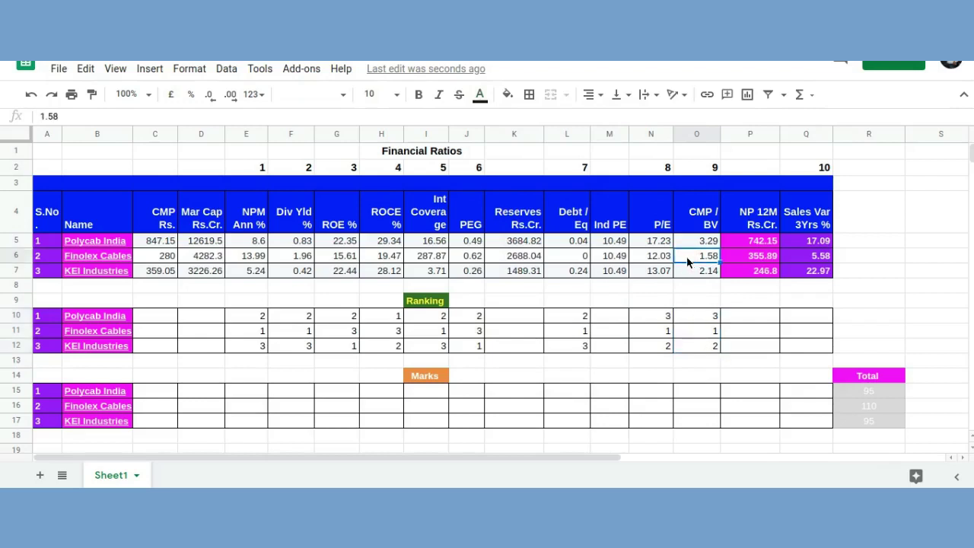
click(699, 333)
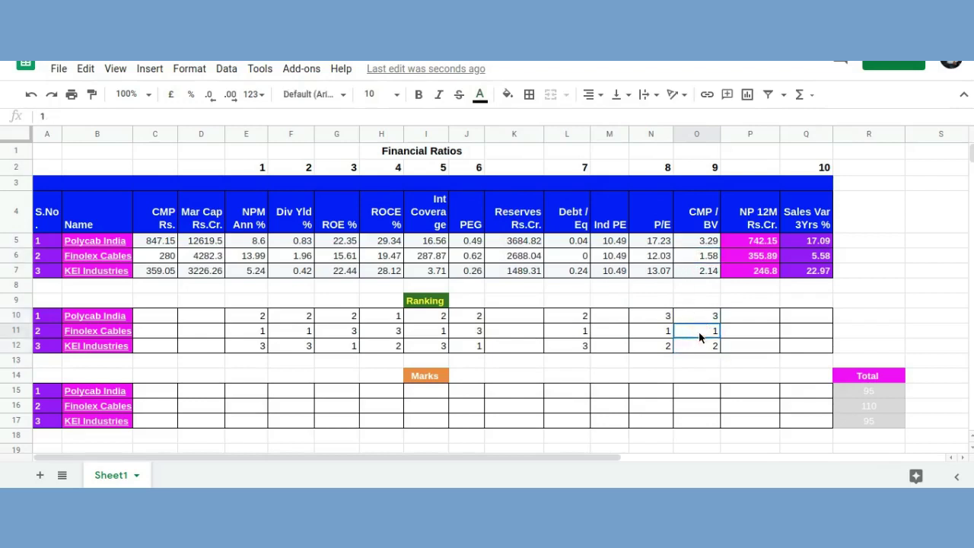
click(691, 275)
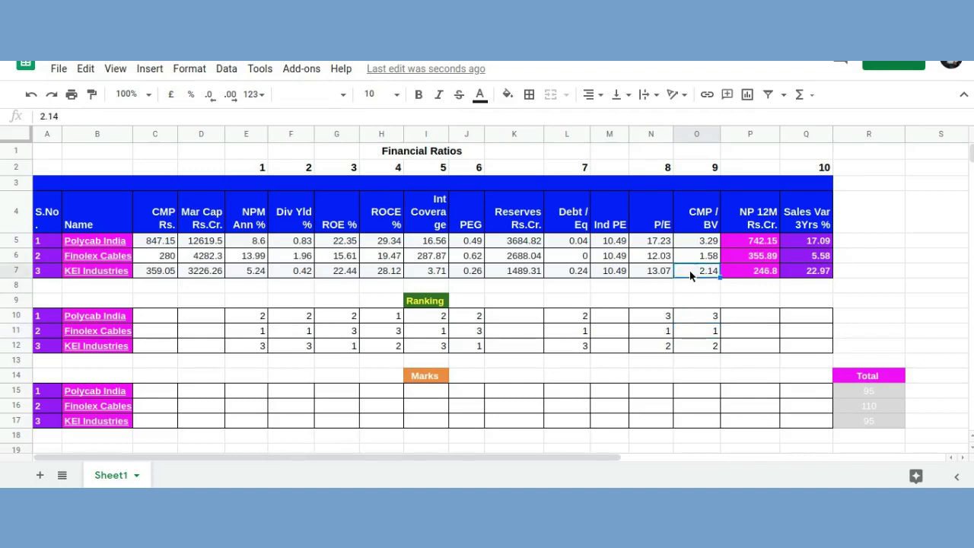
click(702, 347)
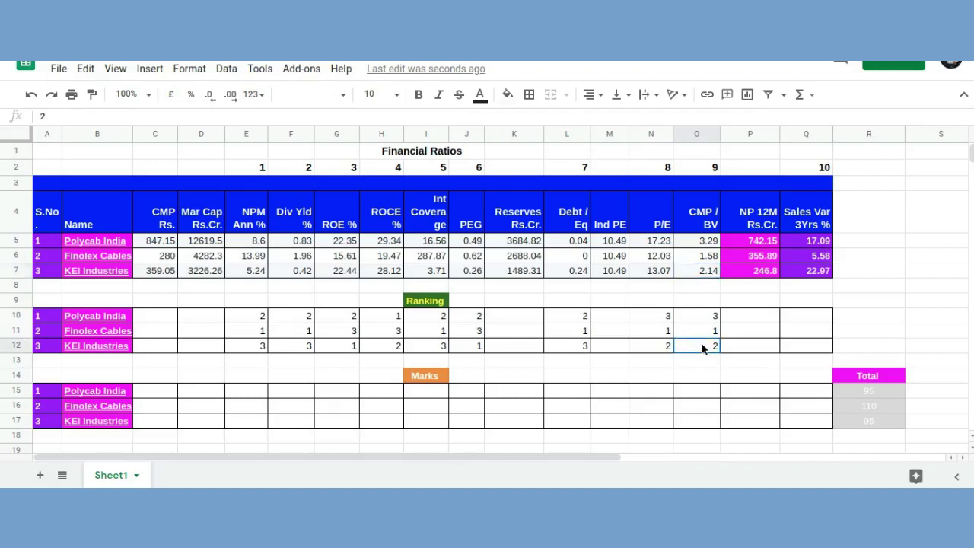
click(702, 316)
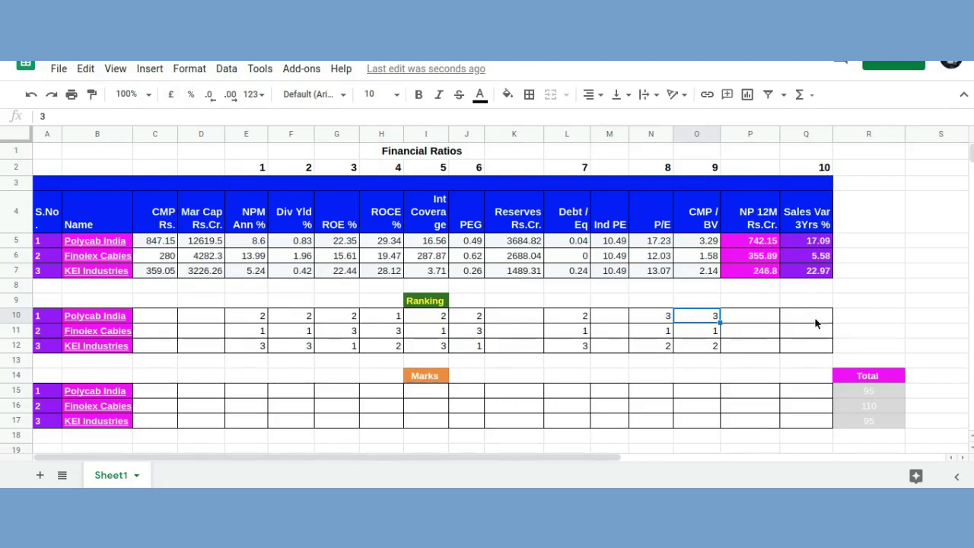
Set the text colour of the Sales Var 3Yrs Ranking cells Q10:Q12 to black and go through each company's rank.
click(806, 278)
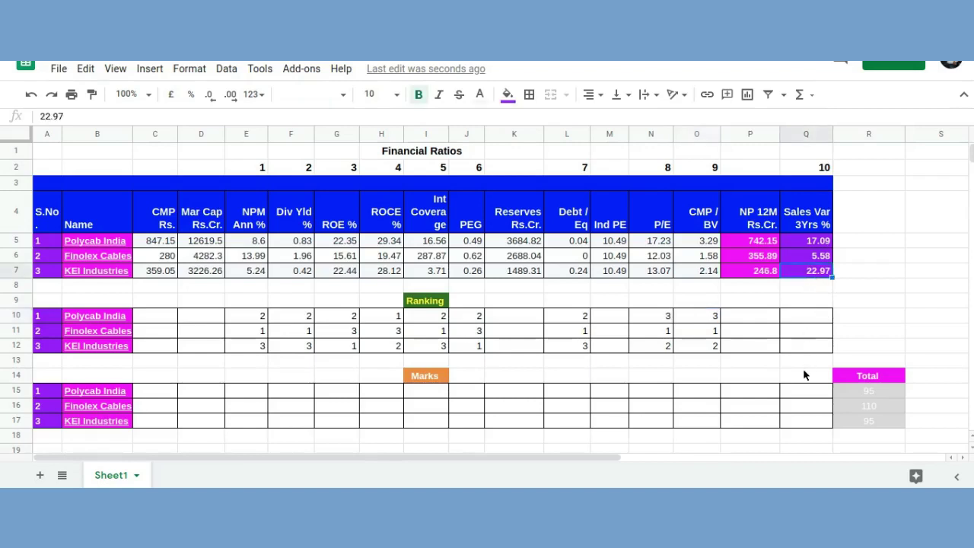
click(807, 347)
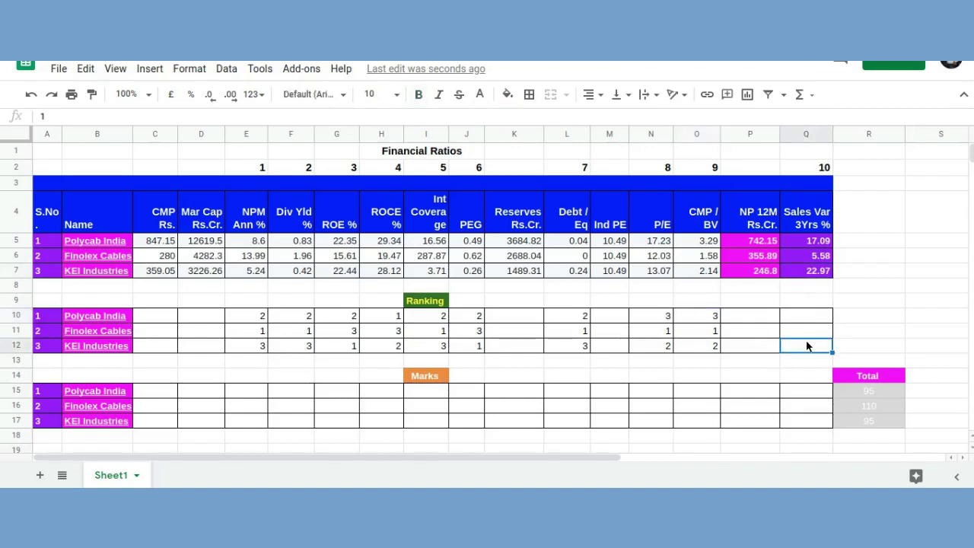
key(shift+Up)
key(shift+Up)
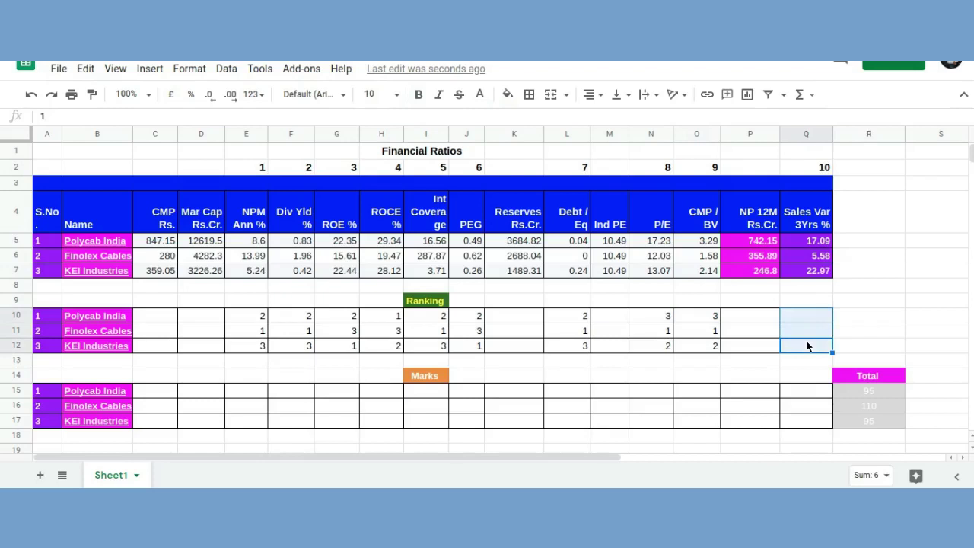
click(487, 97)
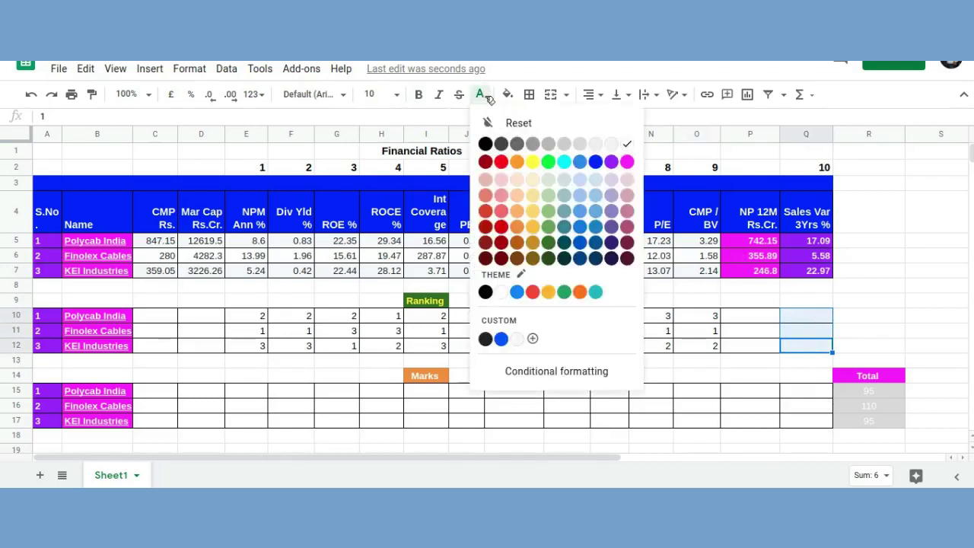
click(491, 146)
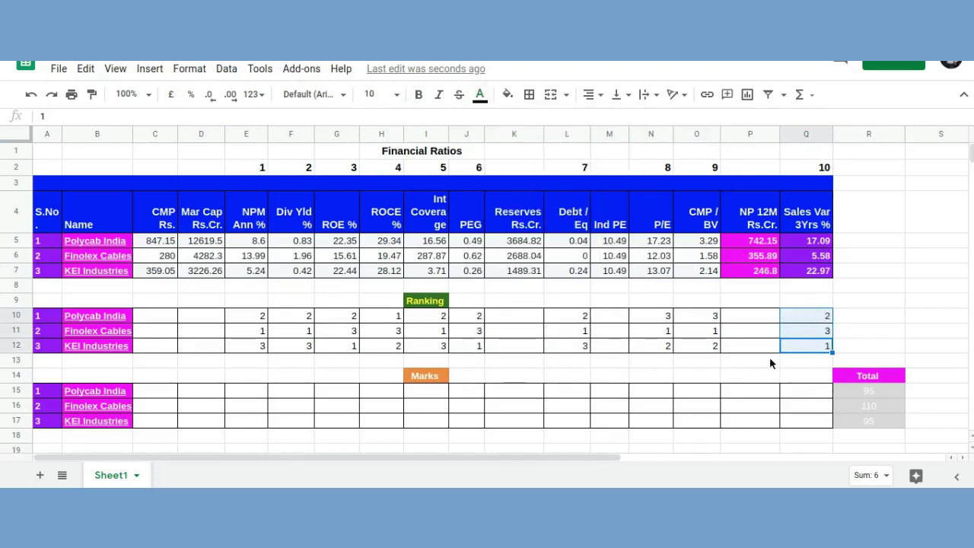
click(810, 347)
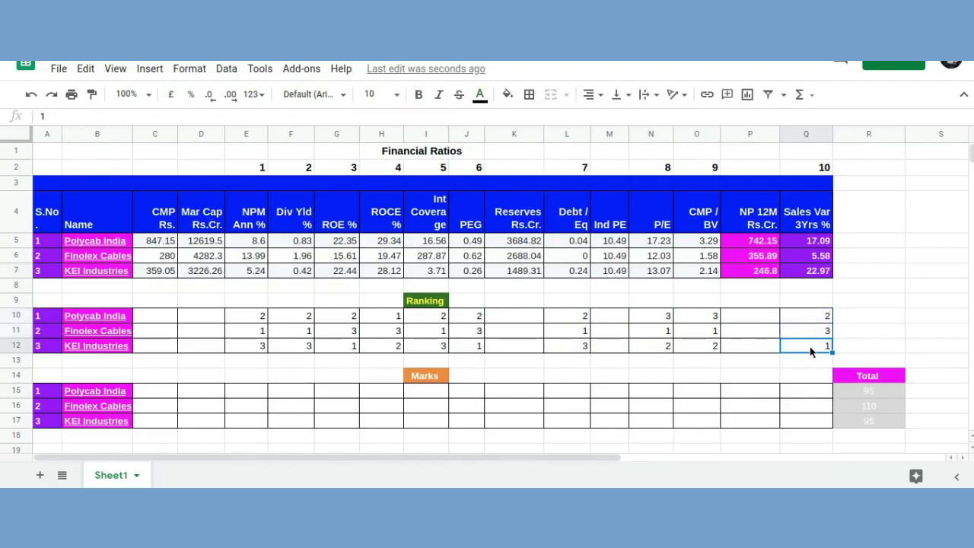
click(813, 305)
click(813, 317)
click(810, 339)
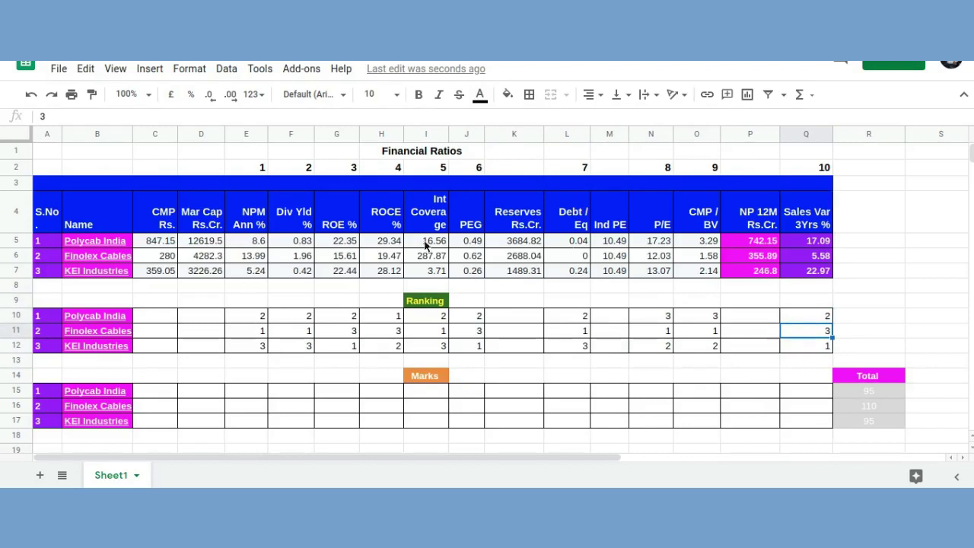
Review the ten numbered ratios and read the Polycab India and KEI Industries ranks across the Ranking table.
click(284, 171)
click(383, 171)
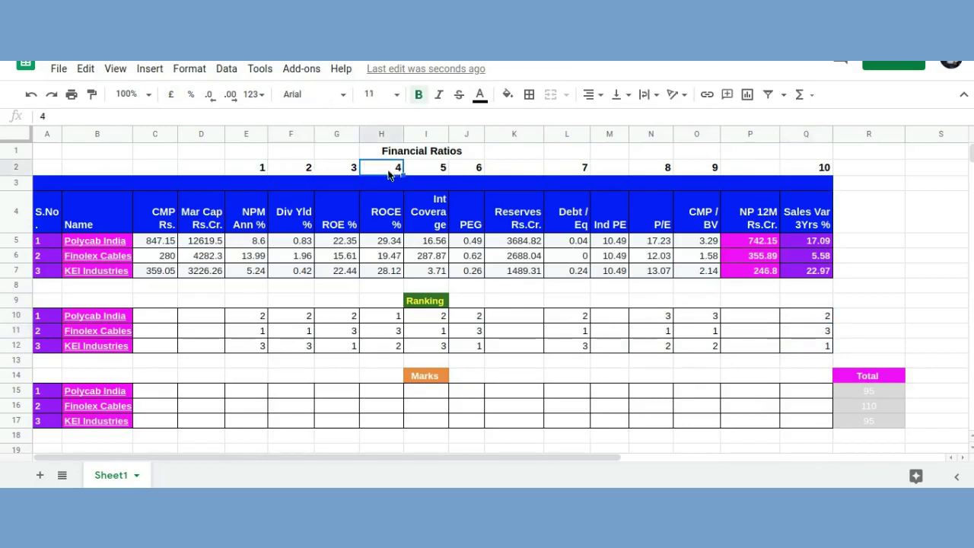
click(257, 319)
click(296, 323)
click(412, 321)
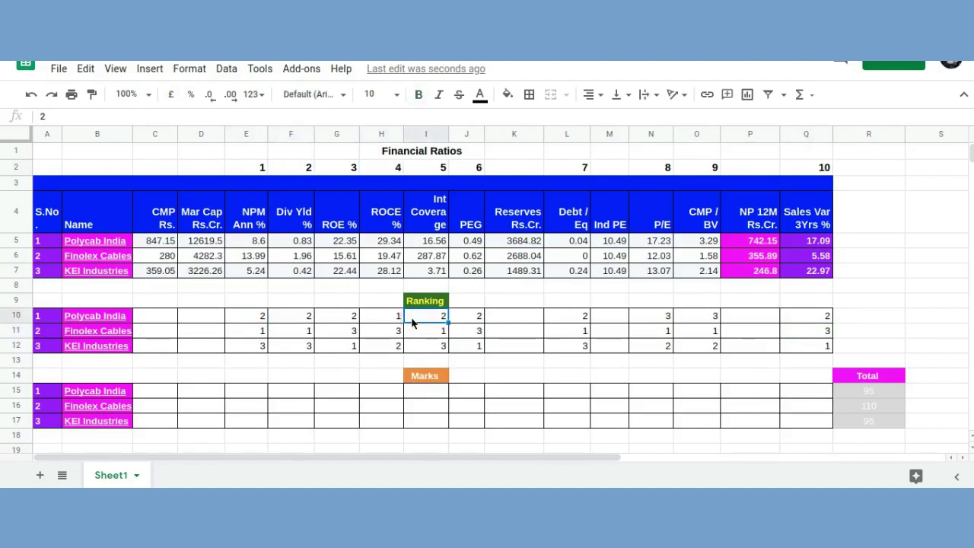
click(575, 321)
click(709, 322)
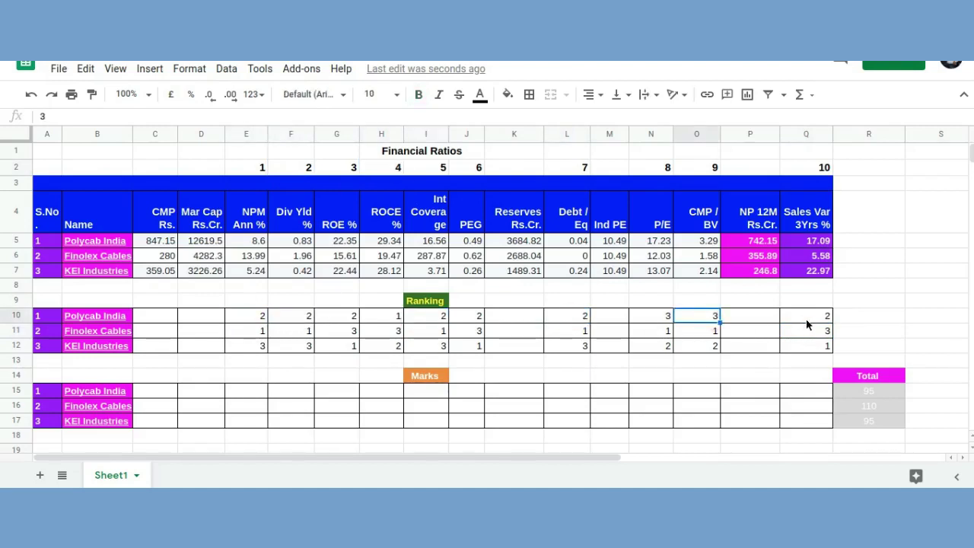
click(808, 321)
click(293, 346)
click(416, 348)
click(682, 347)
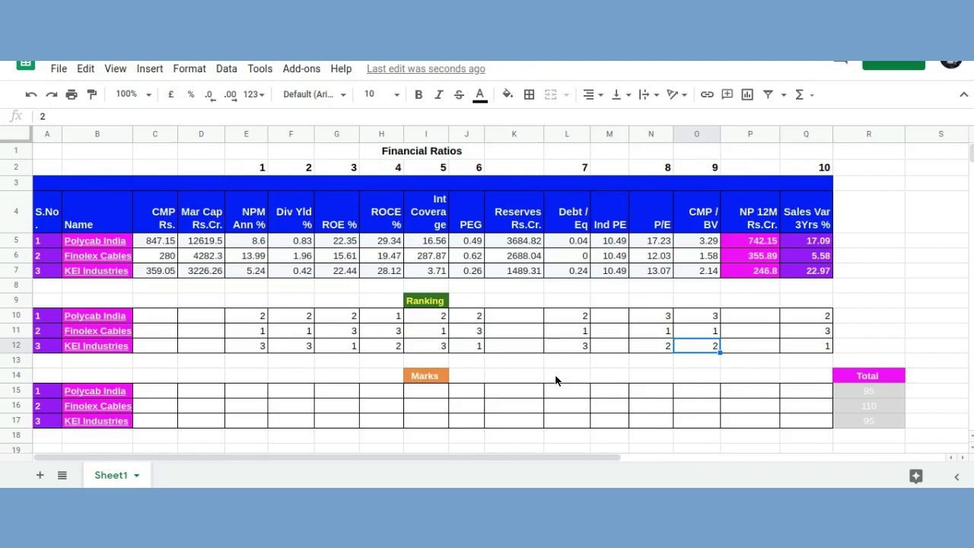
click(263, 320)
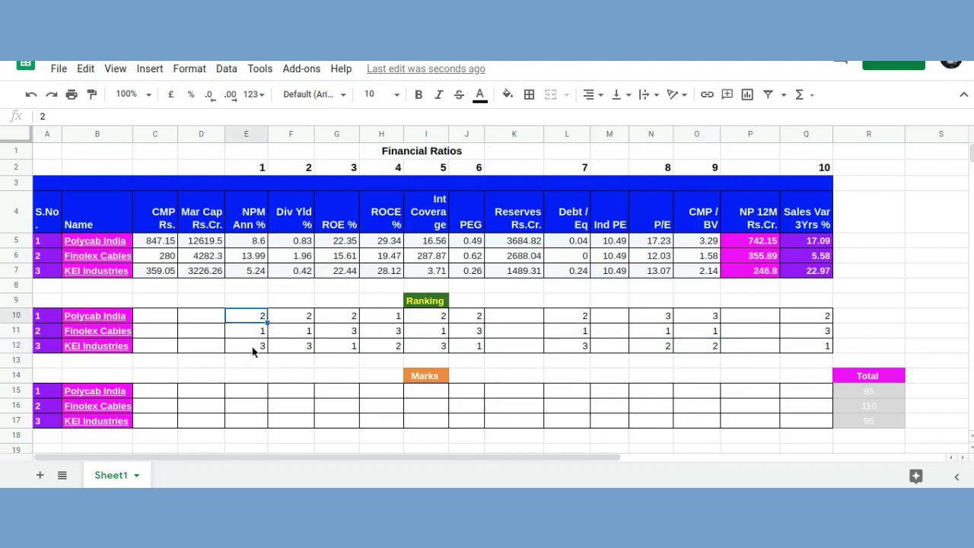
click(254, 350)
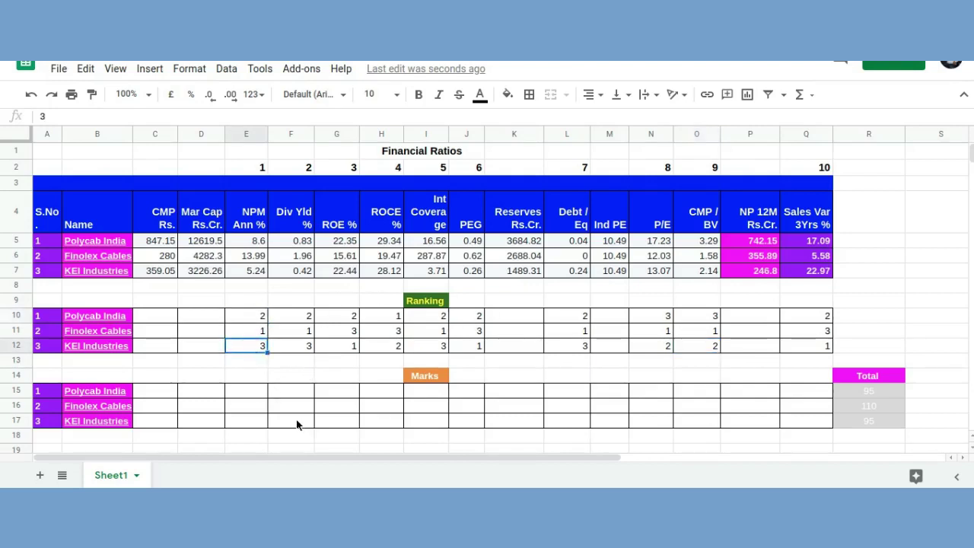
Set the text colour of the NPM Ann Marks cells E15:E17 to black and compare the marks with the corresponding ranks.
click(246, 391)
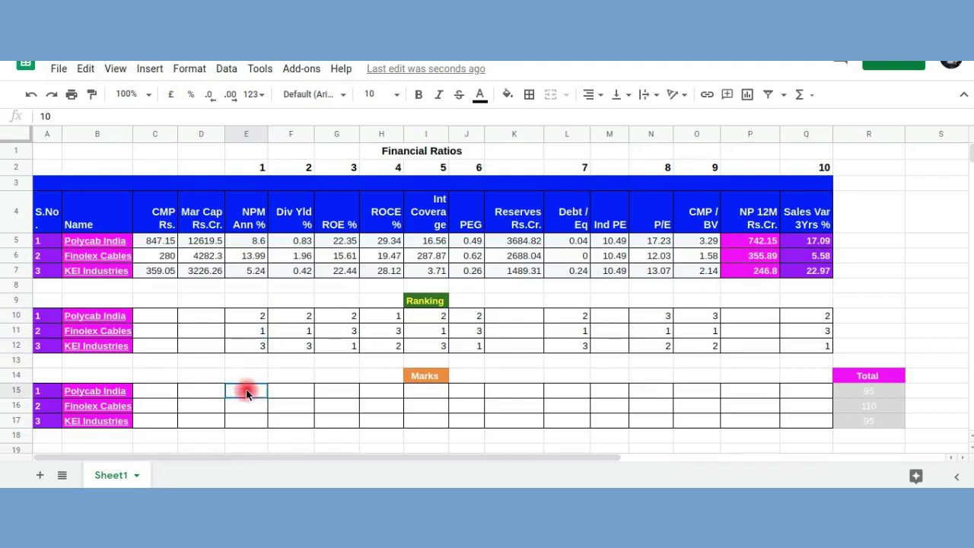
key(shift+Down)
key(shift+Down)
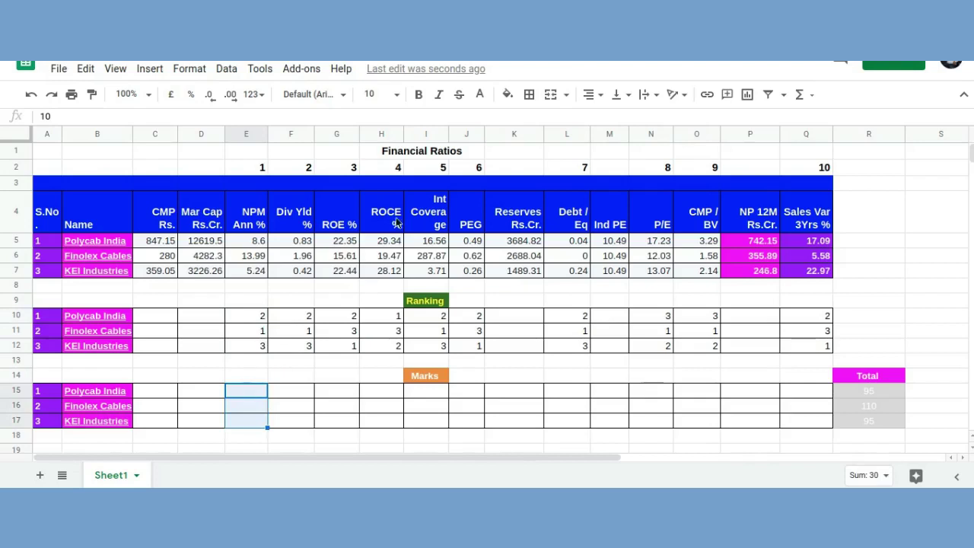
click(480, 94)
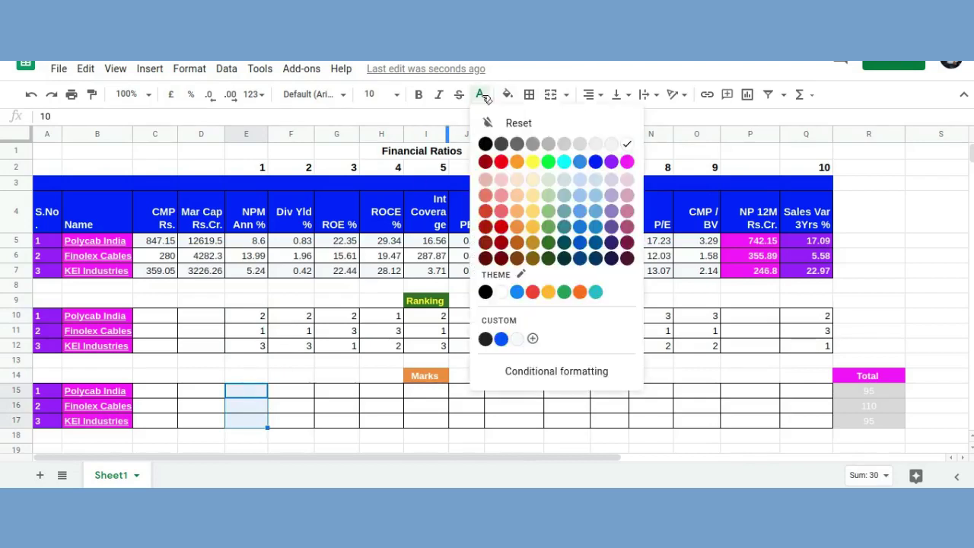
click(484, 145)
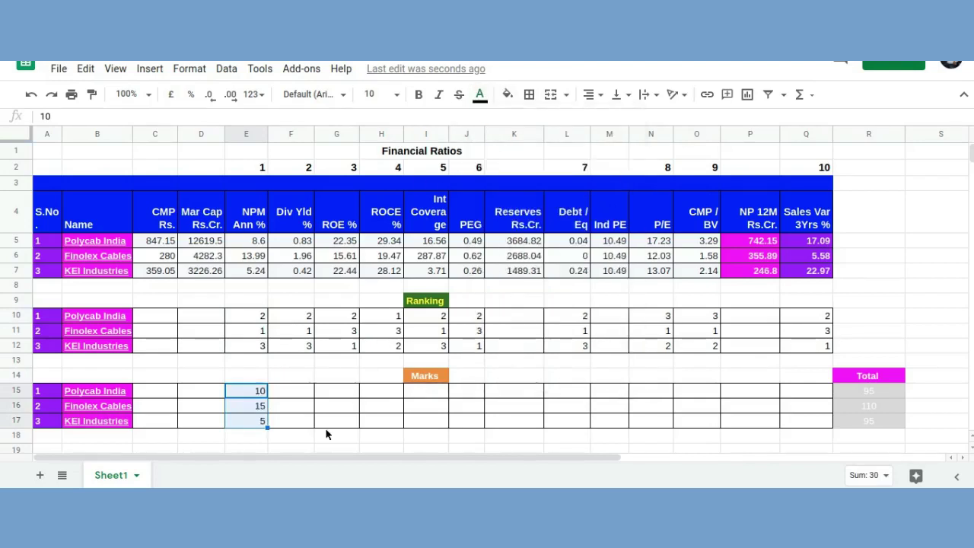
click(247, 334)
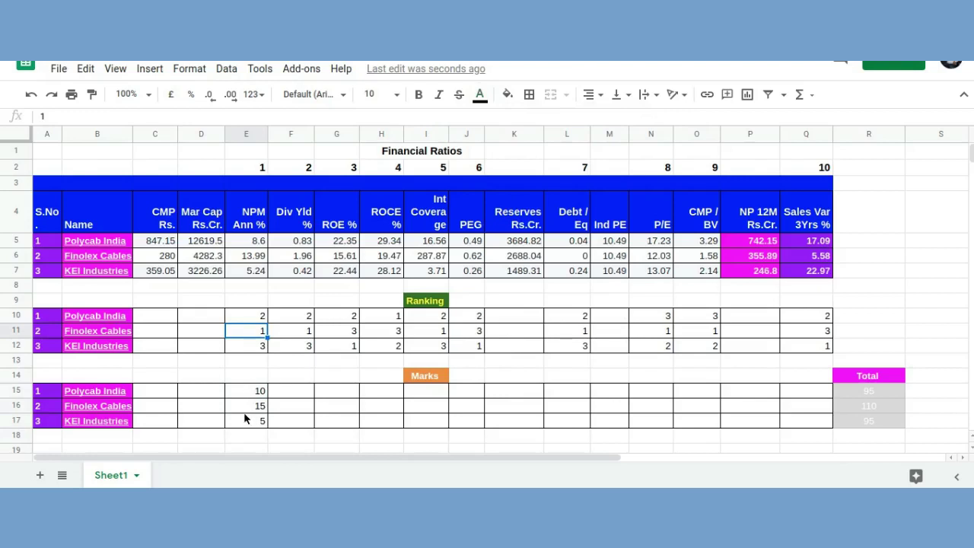
click(245, 410)
click(243, 319)
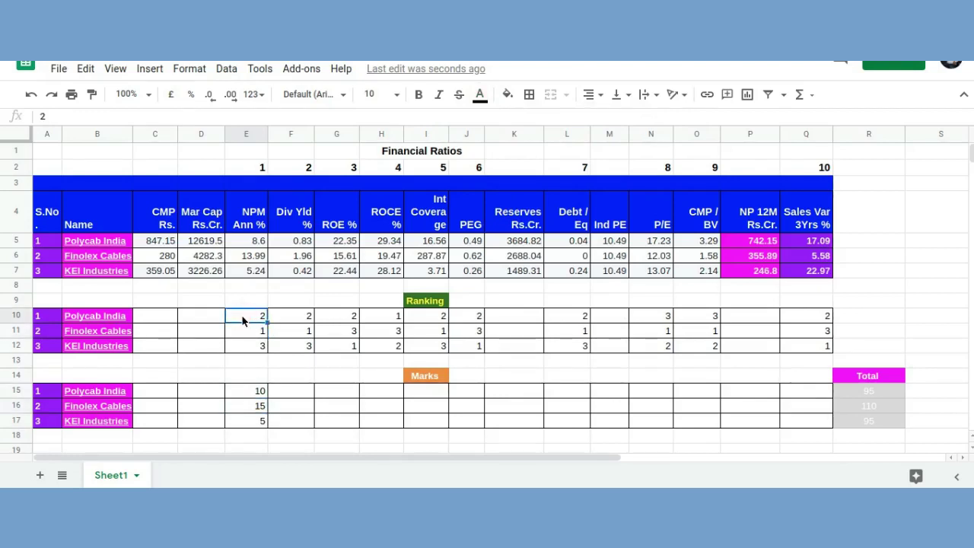
click(243, 397)
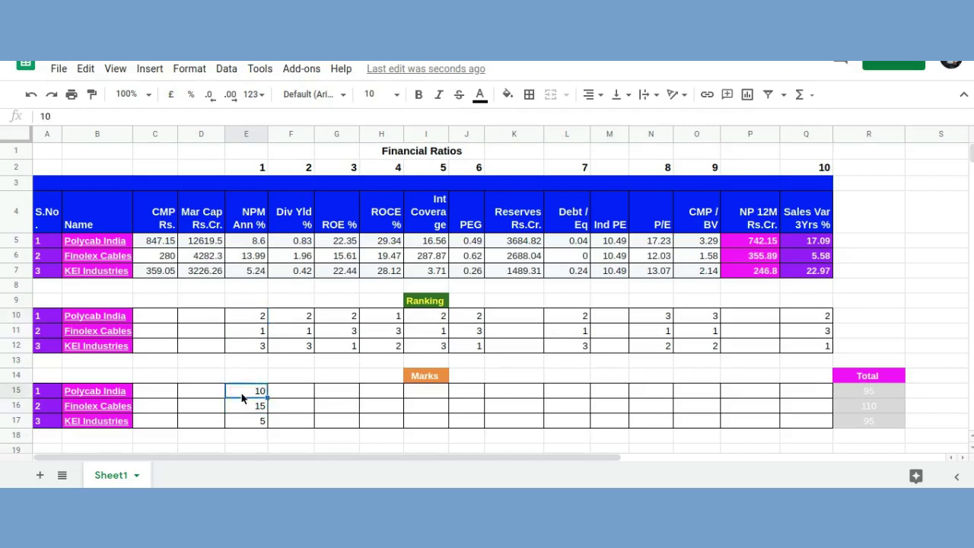
click(260, 348)
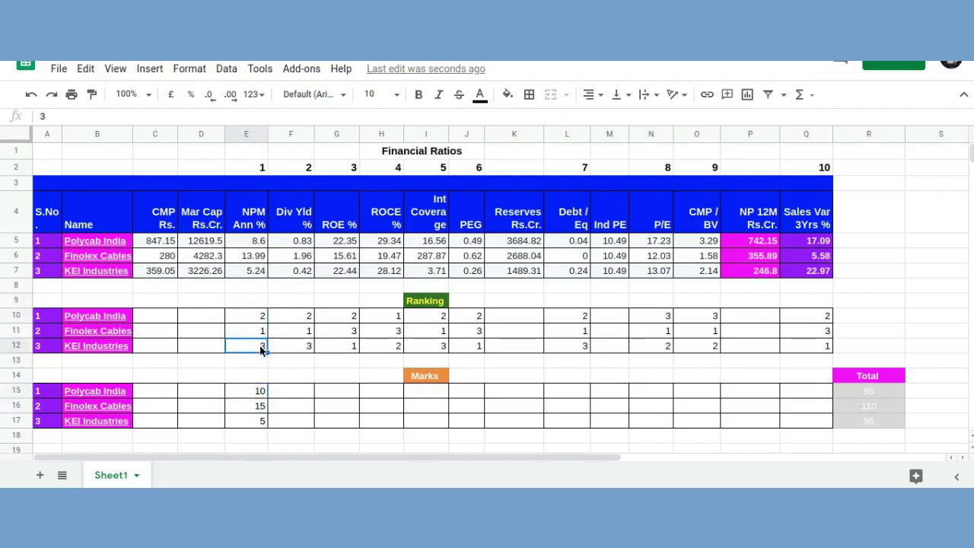
click(253, 424)
Set the text colour of the Marks cells E15:Q17 to black for all three companies.
click(244, 391)
key(shift+Right)
key(shift+Right)
key(shift+Right)
key(shift+Right)
key(shift+Right)
key(shift+Right)
key(shift+Right)
key(shift+Right)
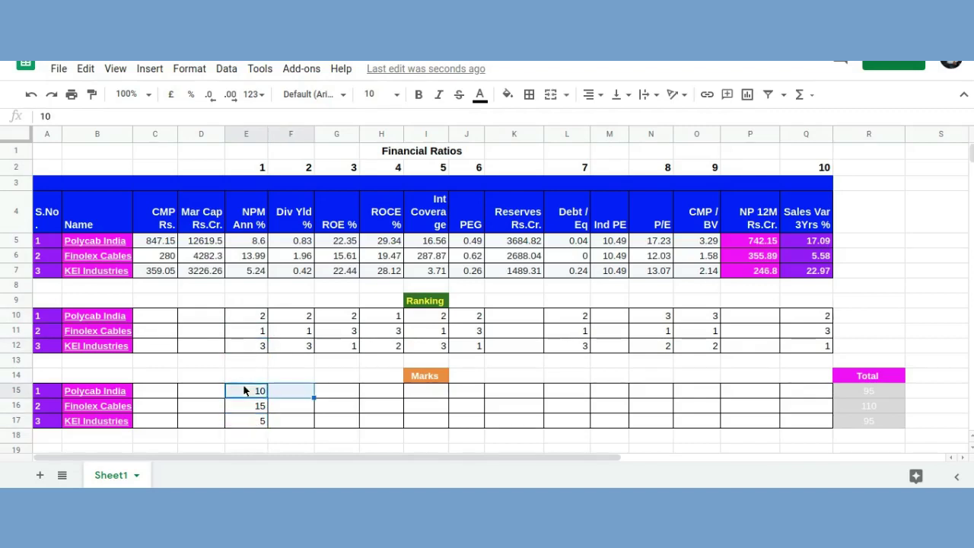
key(shift+Right)
key(shift+Right)
key(shift+Right)
key(shift+Right)
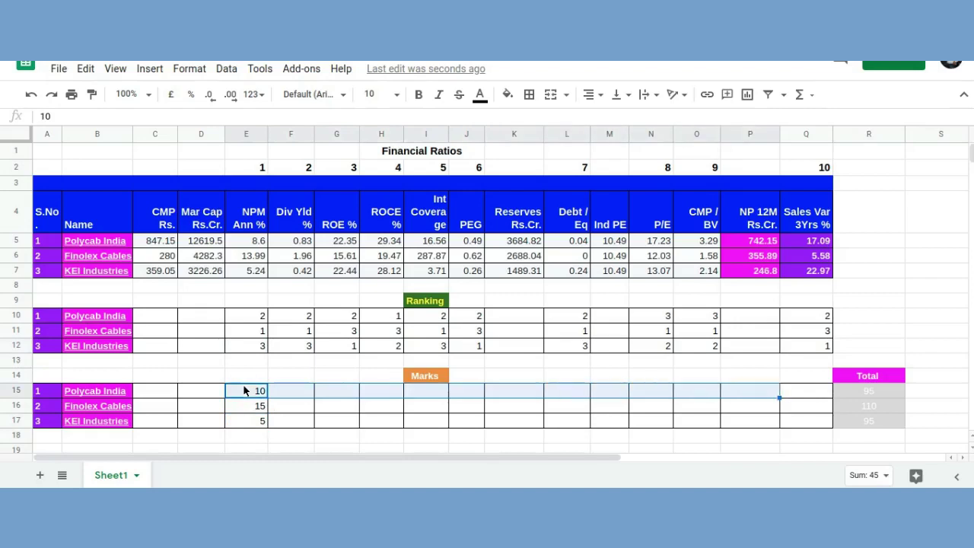
key(shift+Down)
key(shift+Down)
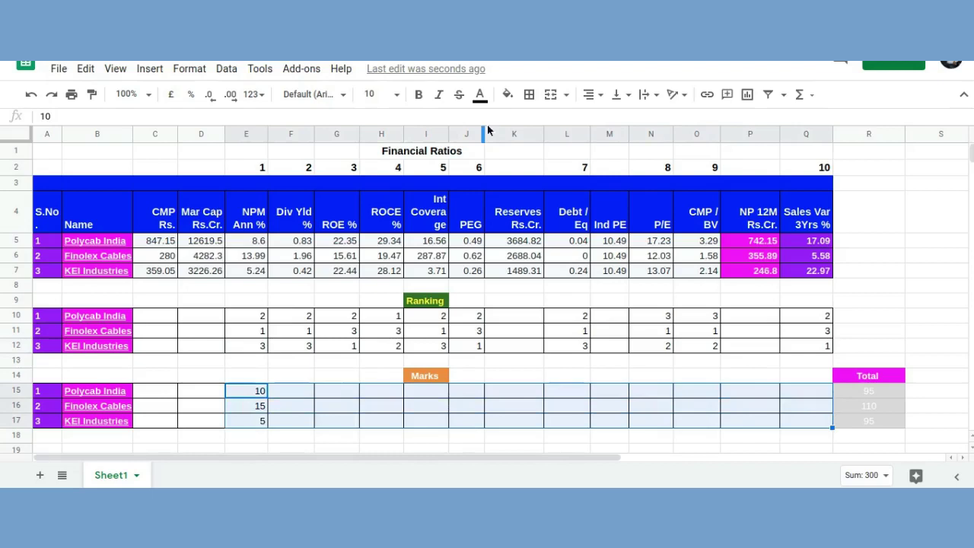
click(481, 98)
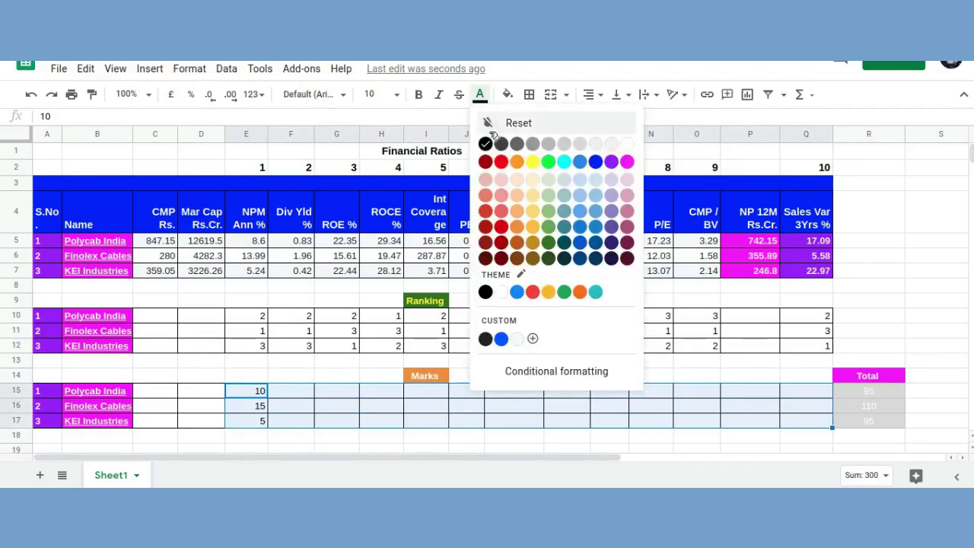
click(489, 139)
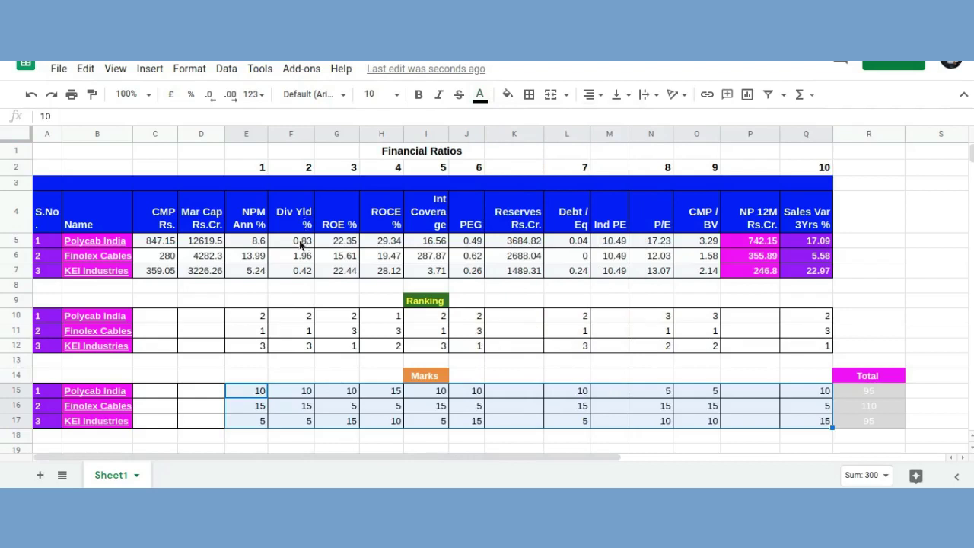
click(305, 366)
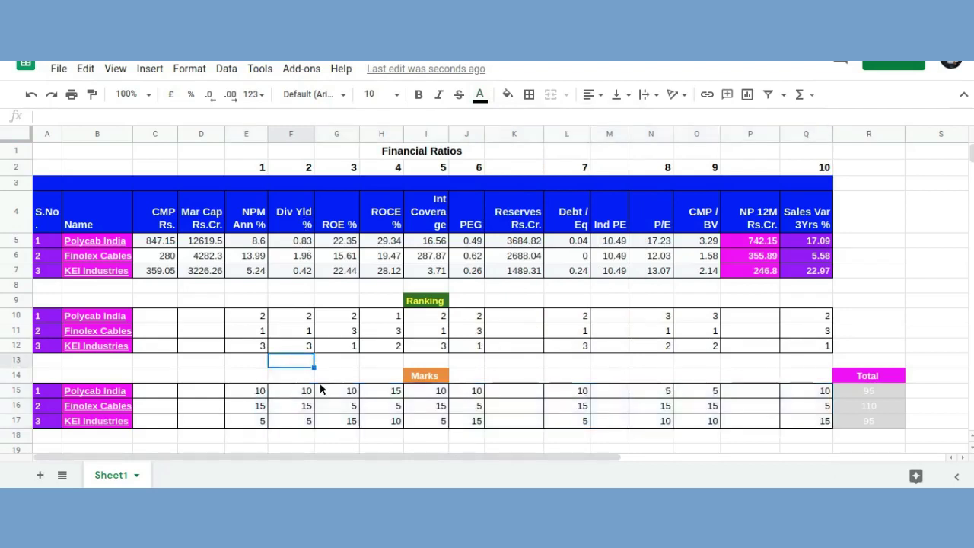
Compare each company's Div Yld % rank with the marks awarded for it in the Marks table.
click(305, 336)
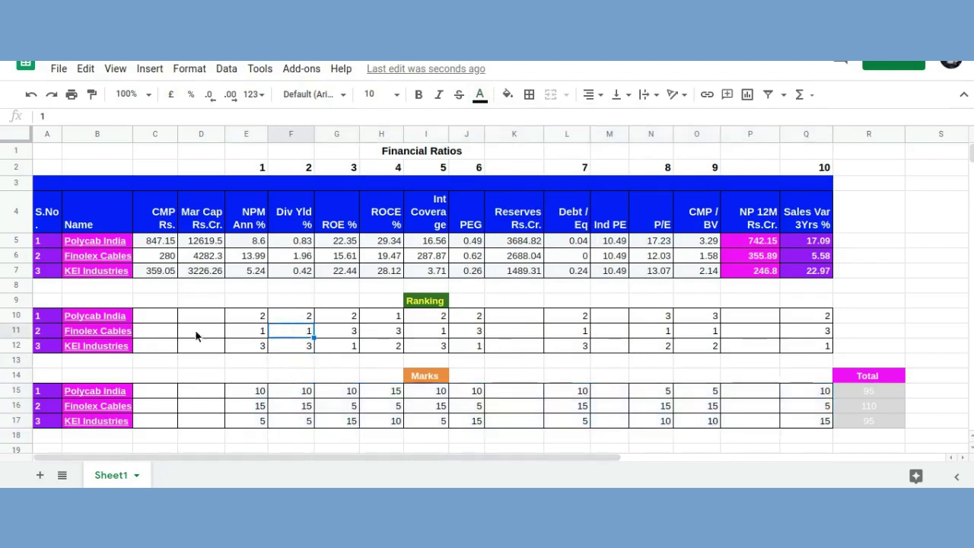
click(302, 406)
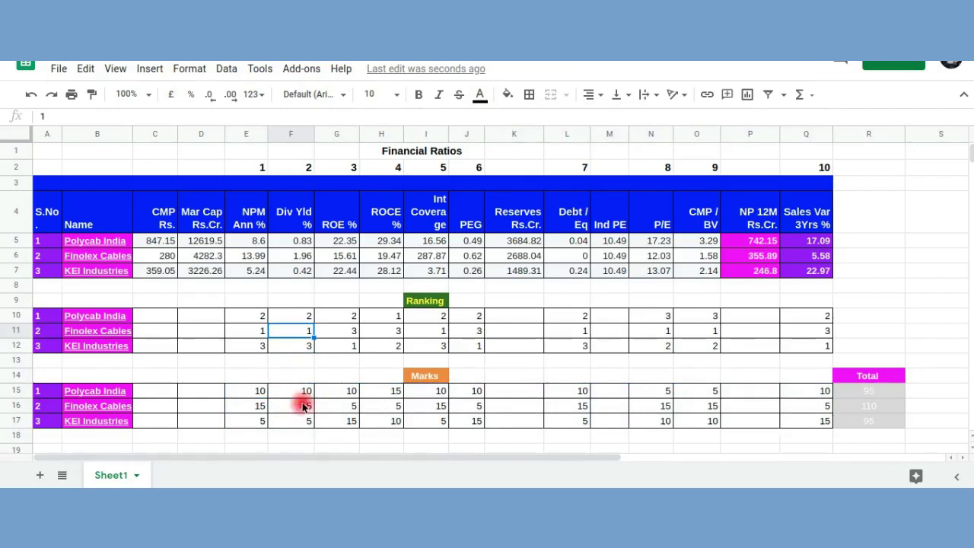
click(305, 315)
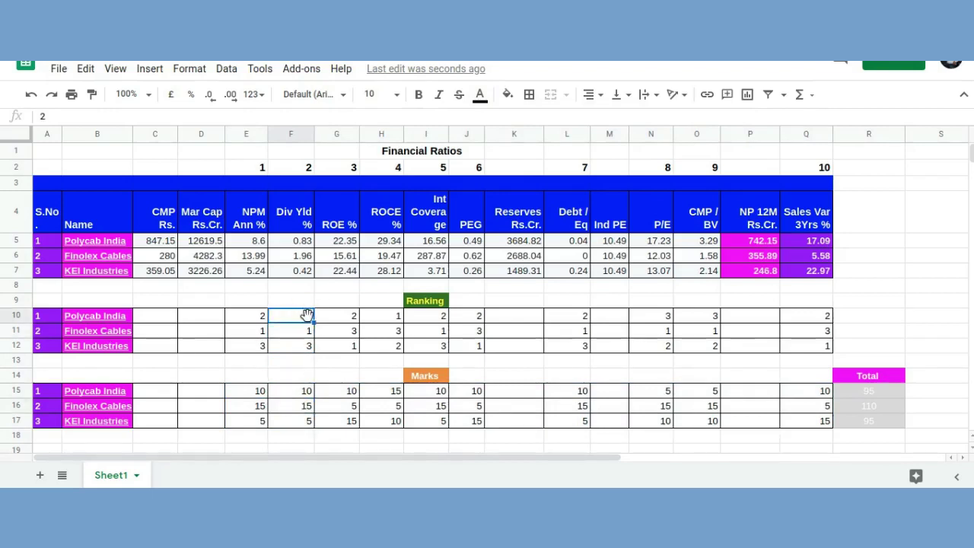
click(292, 391)
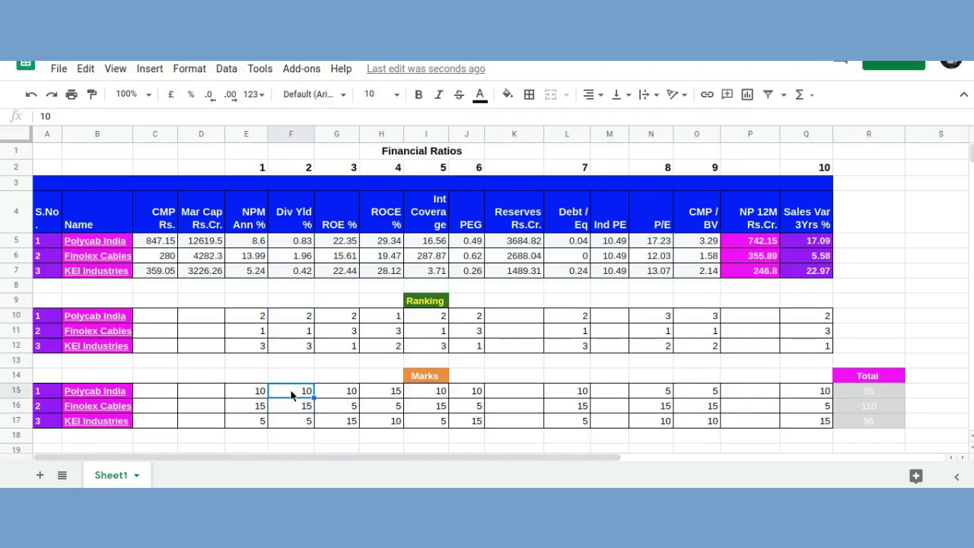
click(297, 348)
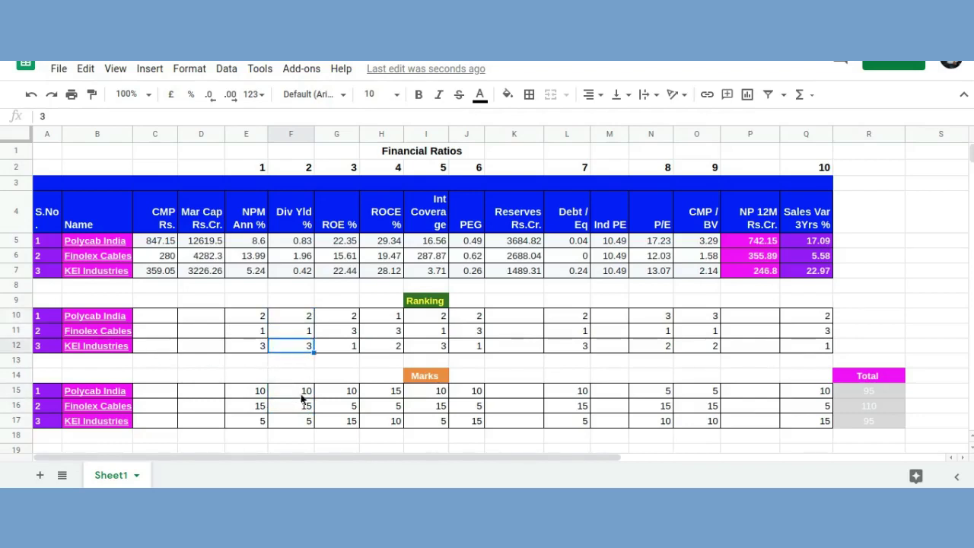
click(296, 421)
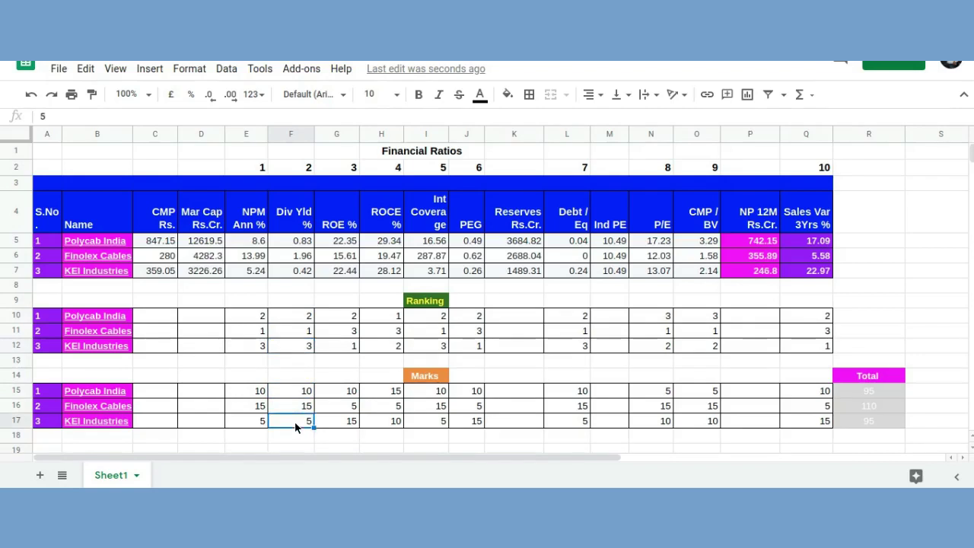
Go through the remaining ratio headings from ROE % to Sales Var 3Yrs % and check the marks given for each.
click(348, 392)
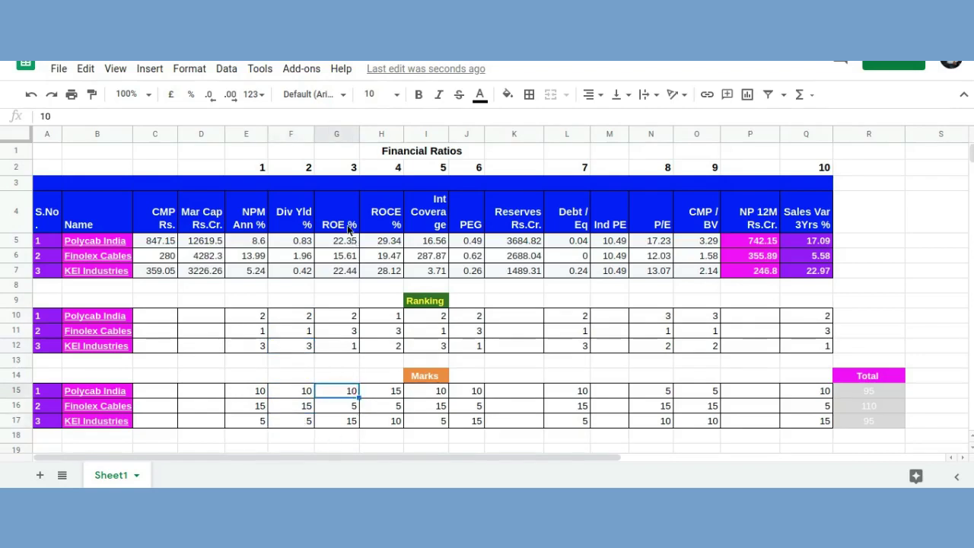
click(350, 229)
click(379, 230)
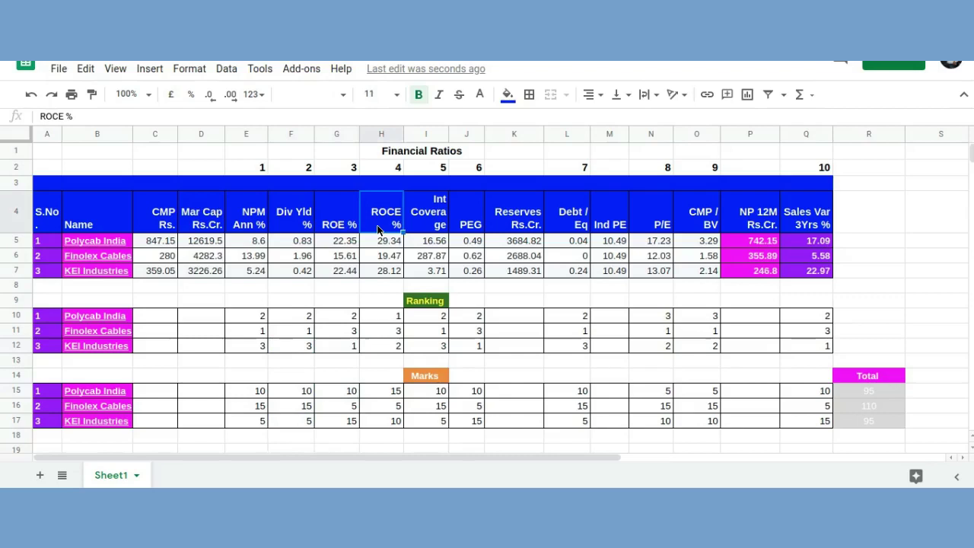
click(431, 229)
click(477, 226)
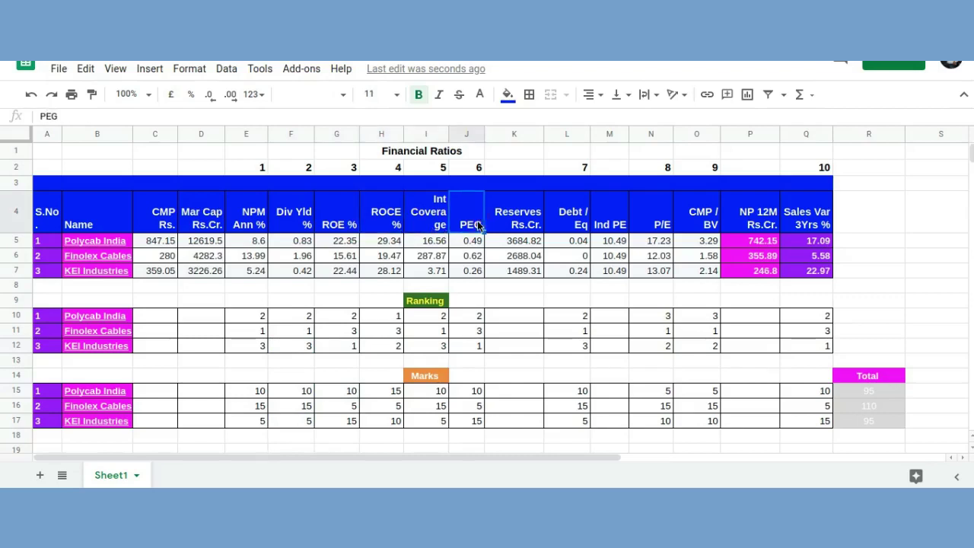
click(569, 221)
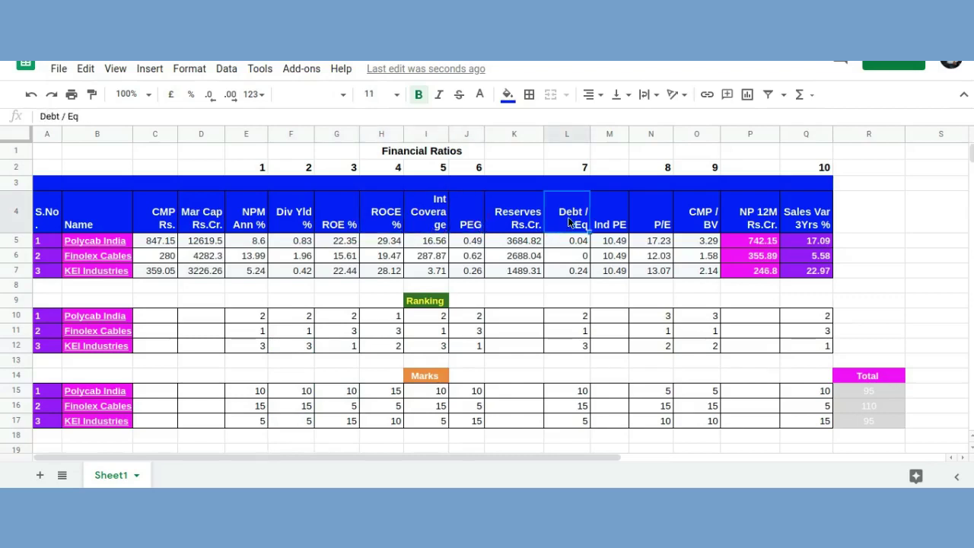
click(664, 223)
click(692, 220)
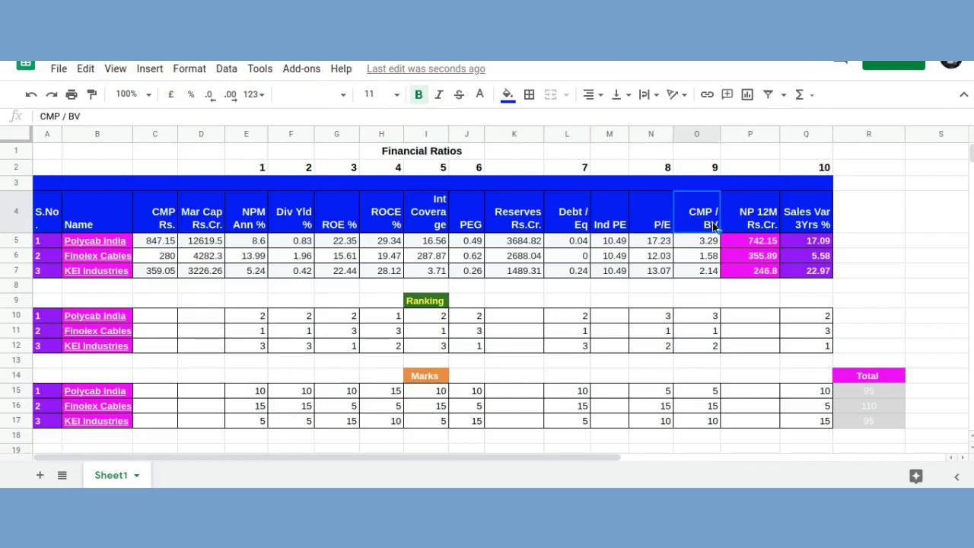
click(808, 225)
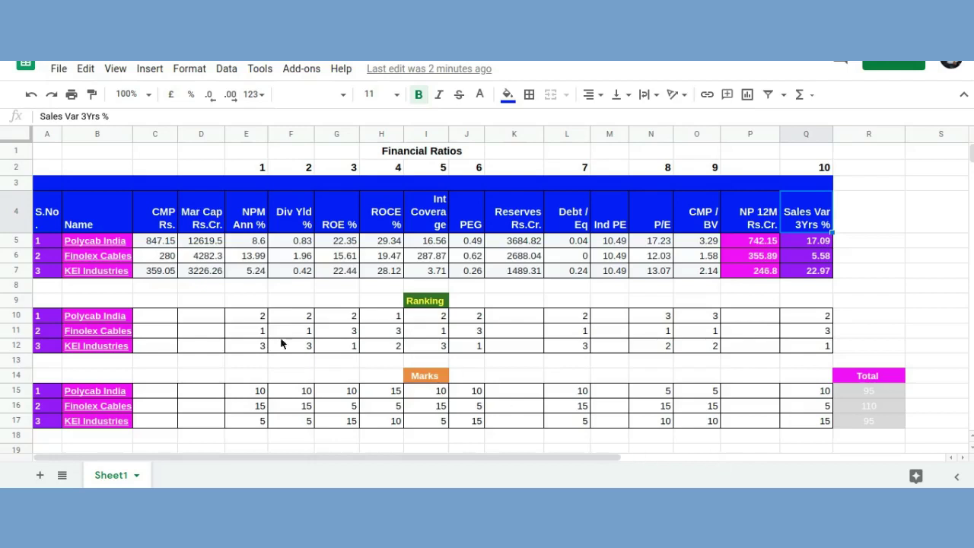
Review the Ranking table, the Marks table and the Total column beside it.
click(151, 300)
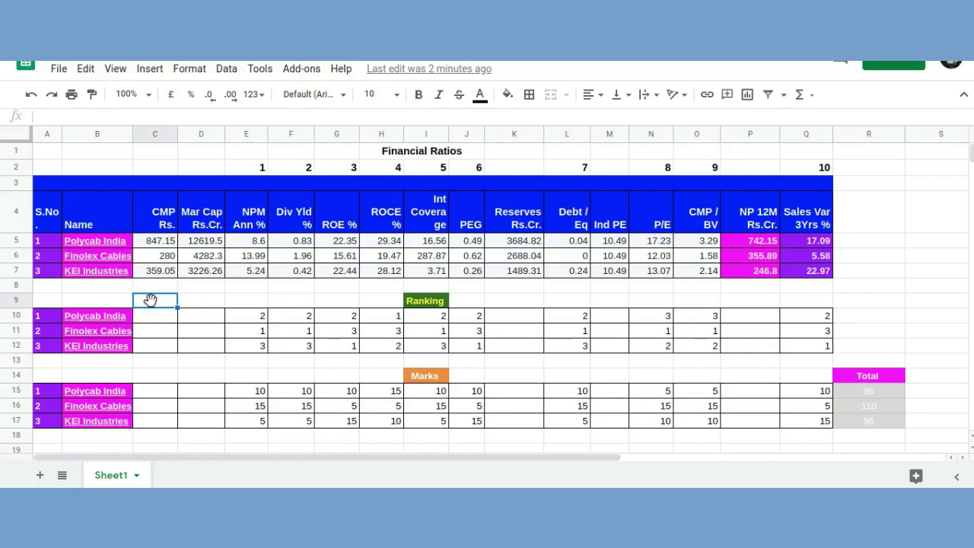
click(153, 375)
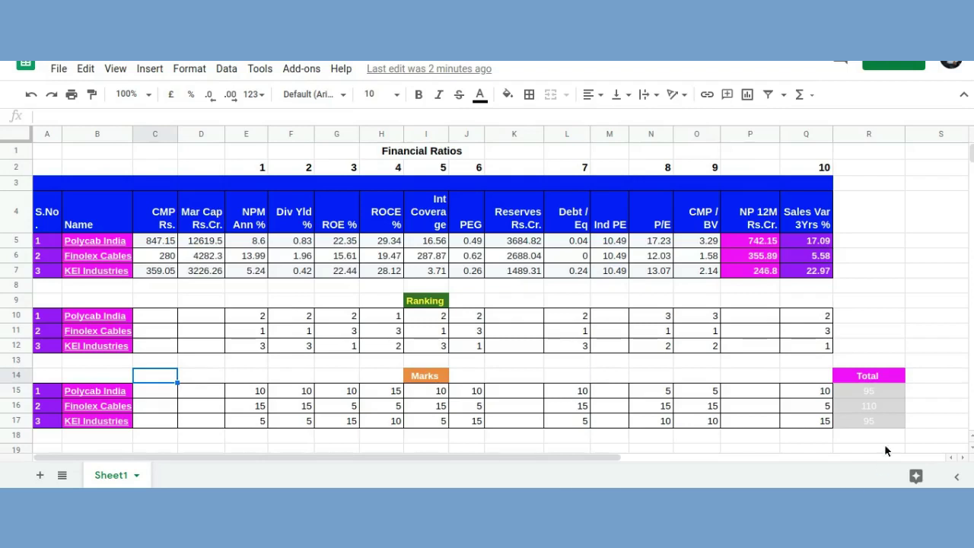
click(919, 386)
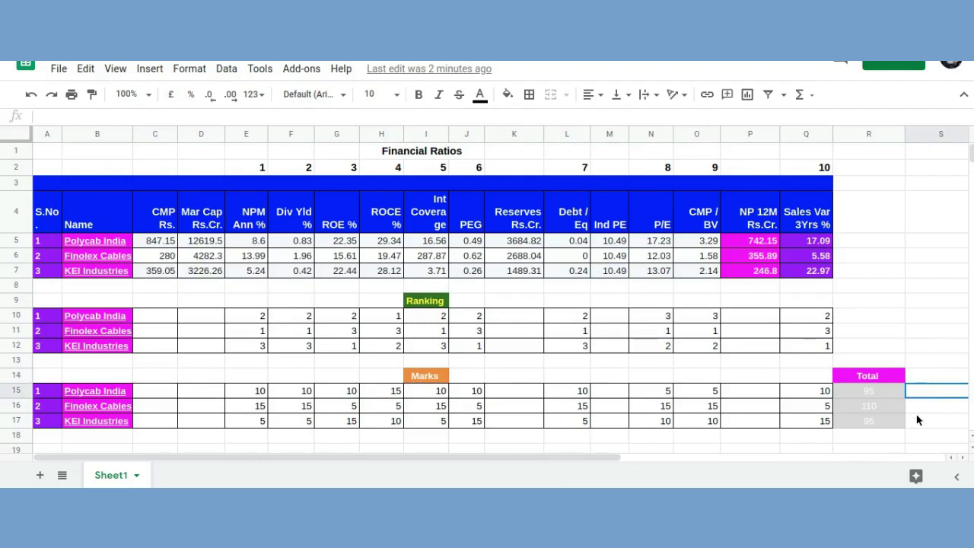